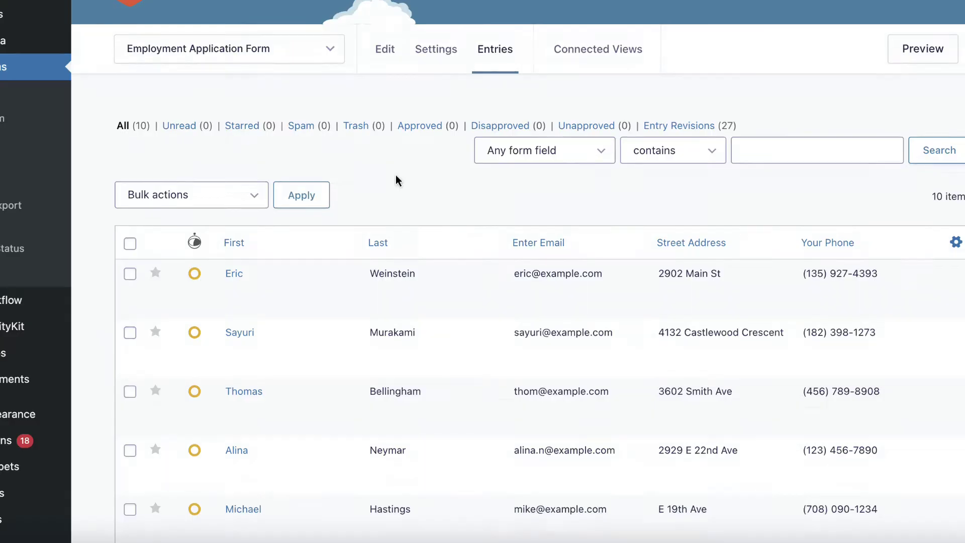
# Step: Scroll down and back up through the Employment Application Form's submitted entries list
pyautogui.scroll(-6, 396, 181)
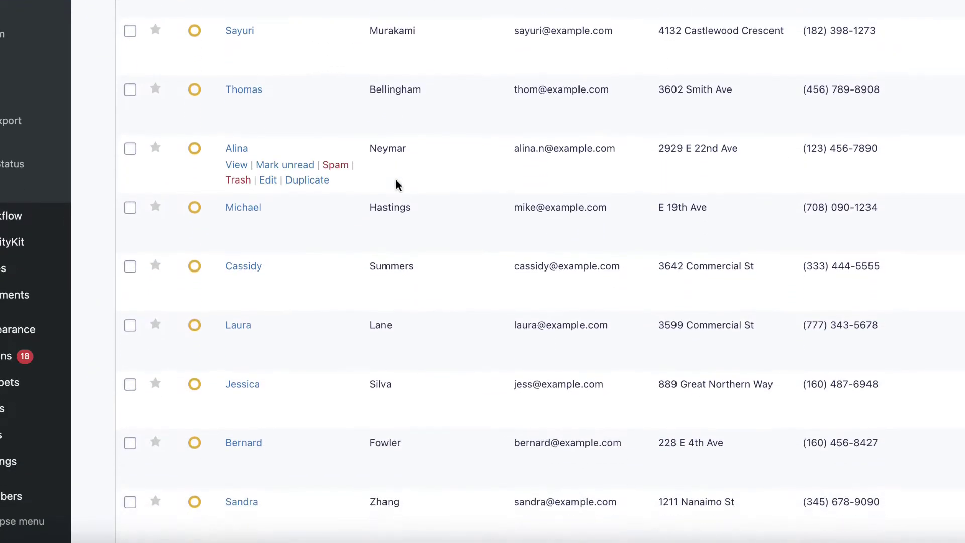
pyautogui.scroll(-2, 396, 181)
pyautogui.scroll(3, 397, 181)
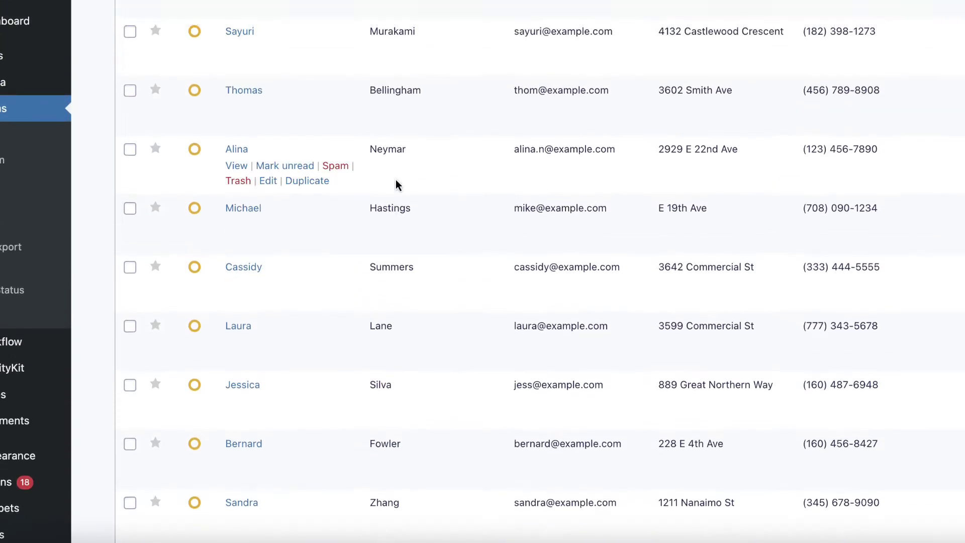
pyautogui.scroll(6, 397, 185)
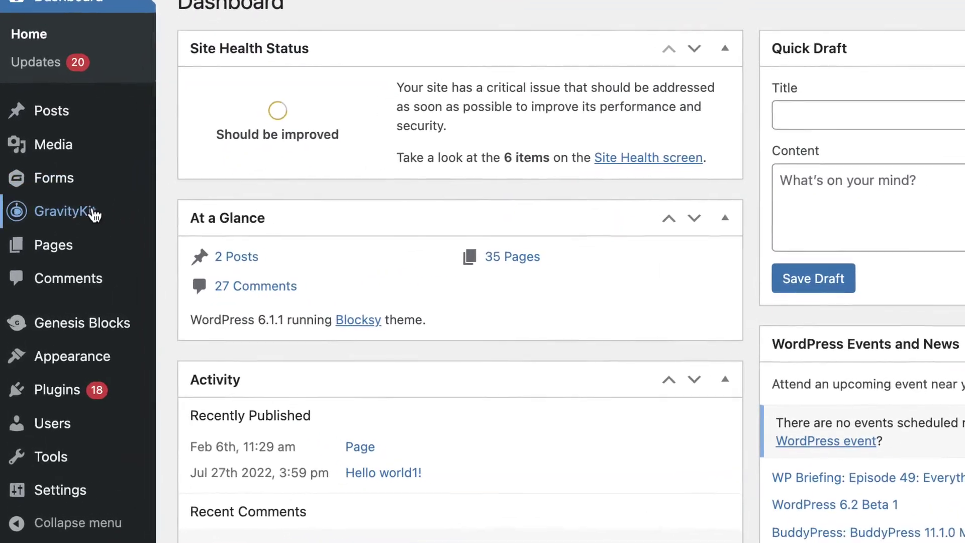
# Step: Create a View titled 'Employment Applications View' with Employment Application Form as its data source
pyautogui.moveTo(56, 238)
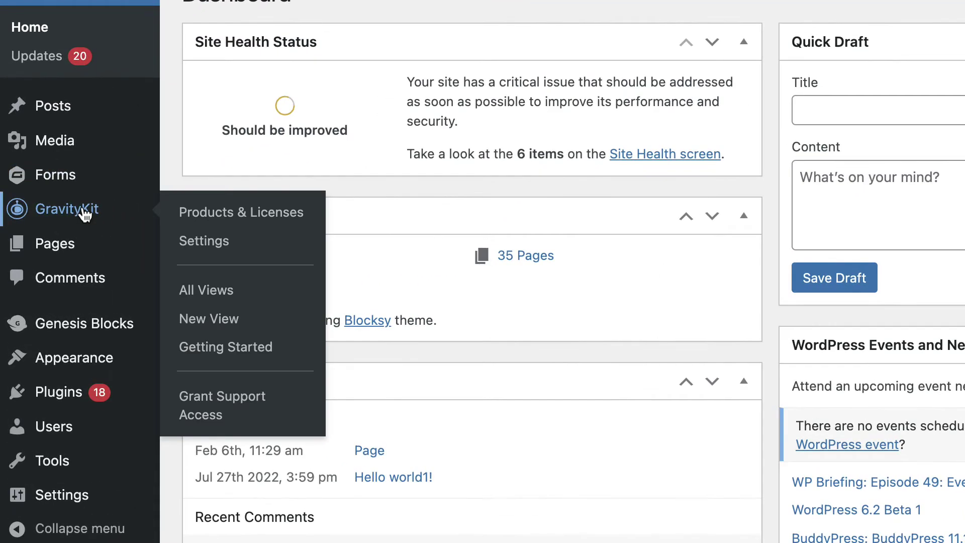
pyautogui.click(242, 325)
pyautogui.write('Employment Applications View')
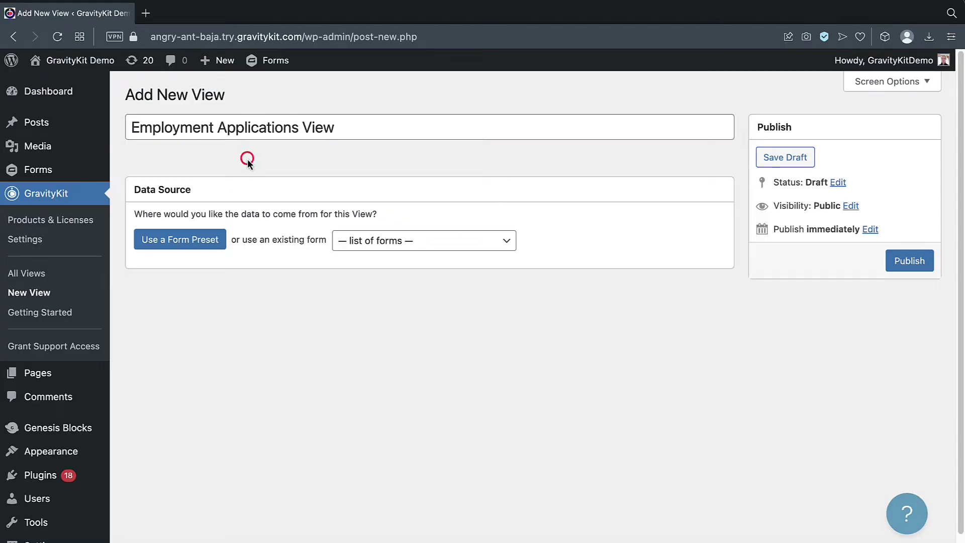
pyautogui.click(247, 159)
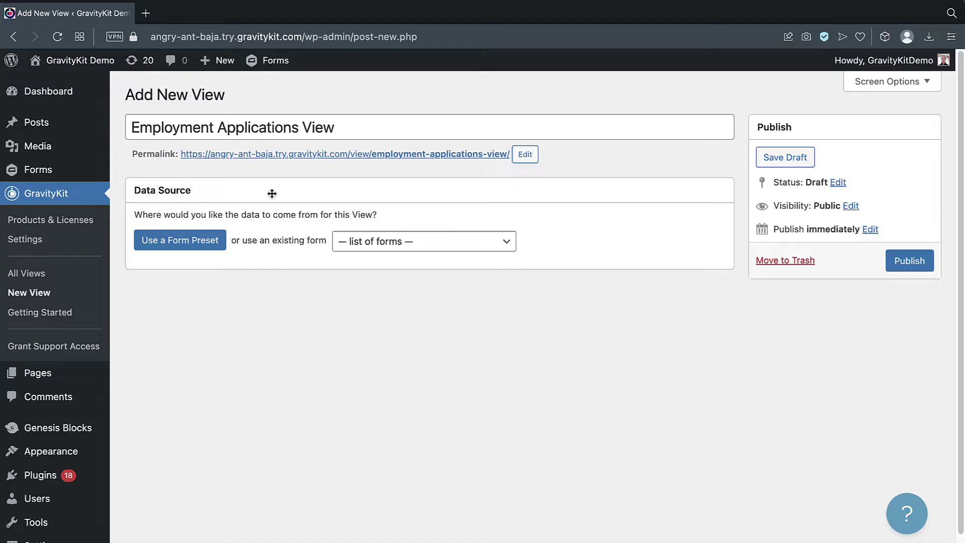
pyautogui.click(501, 242)
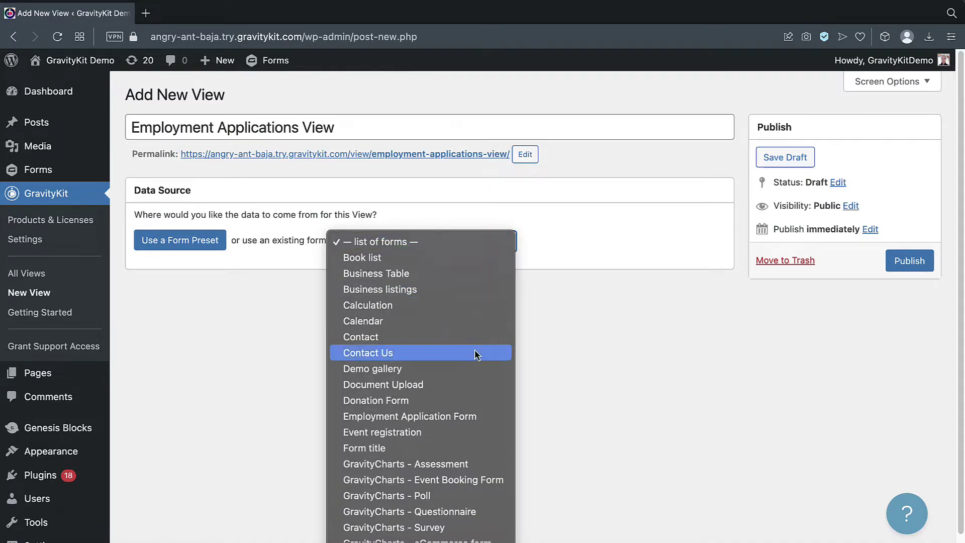
pyautogui.click(469, 406)
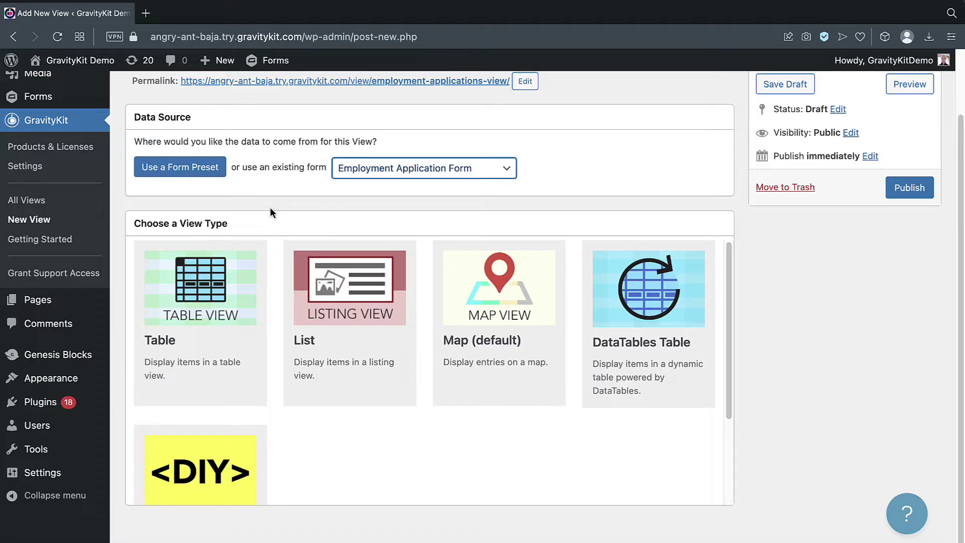
# Step: Choose the Table view type and review its search widget and First, Last, email, address and phone columns
pyautogui.click(208, 294)
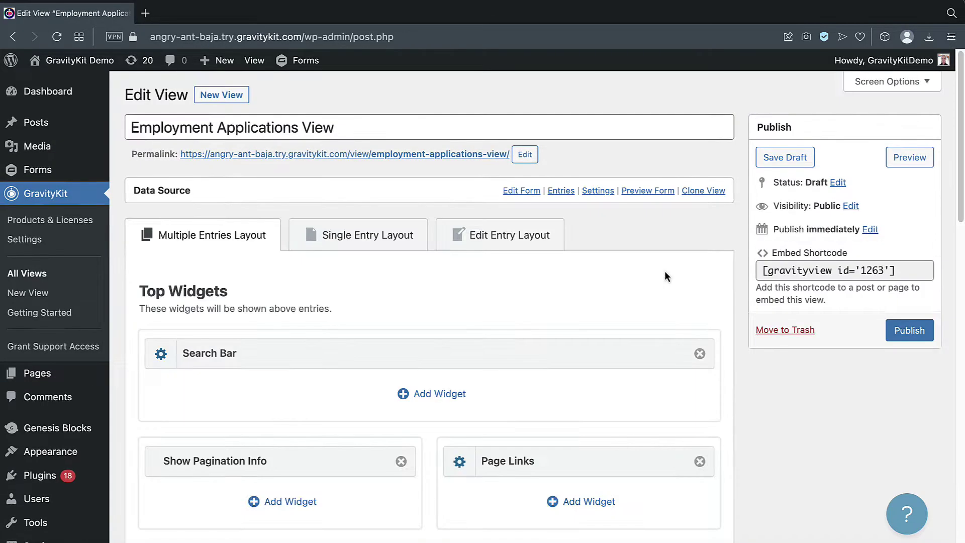
pyautogui.scroll(-3, 665, 276)
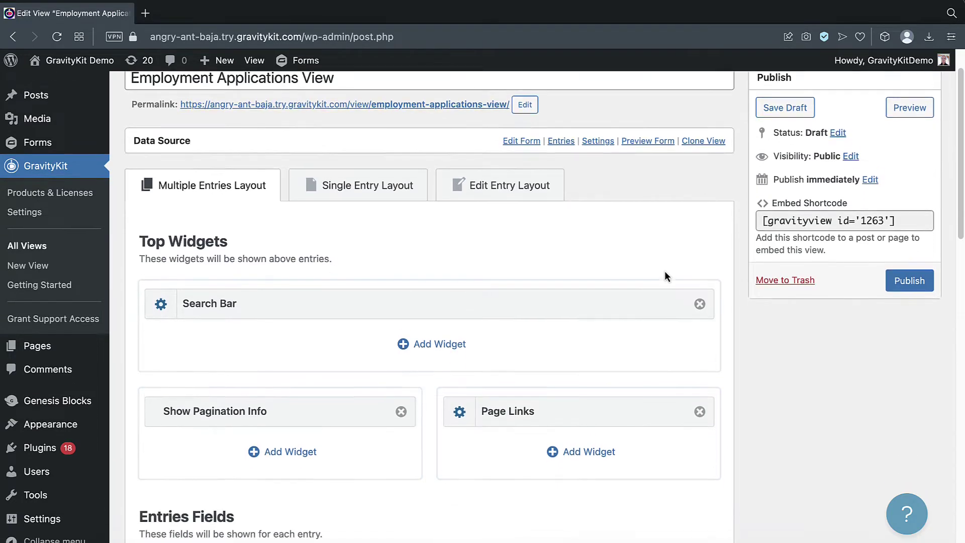
pyautogui.scroll(-6, 664, 302)
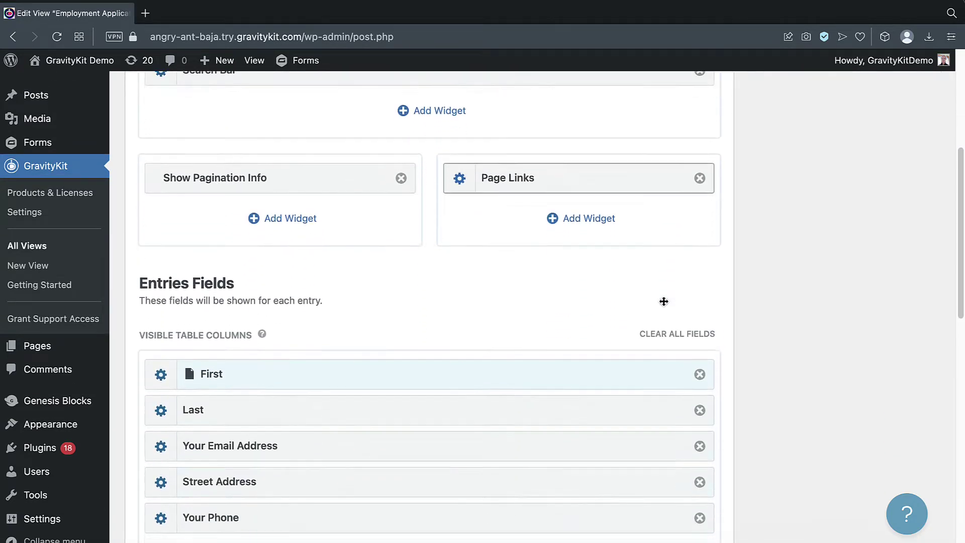
pyautogui.scroll(-5, 664, 322)
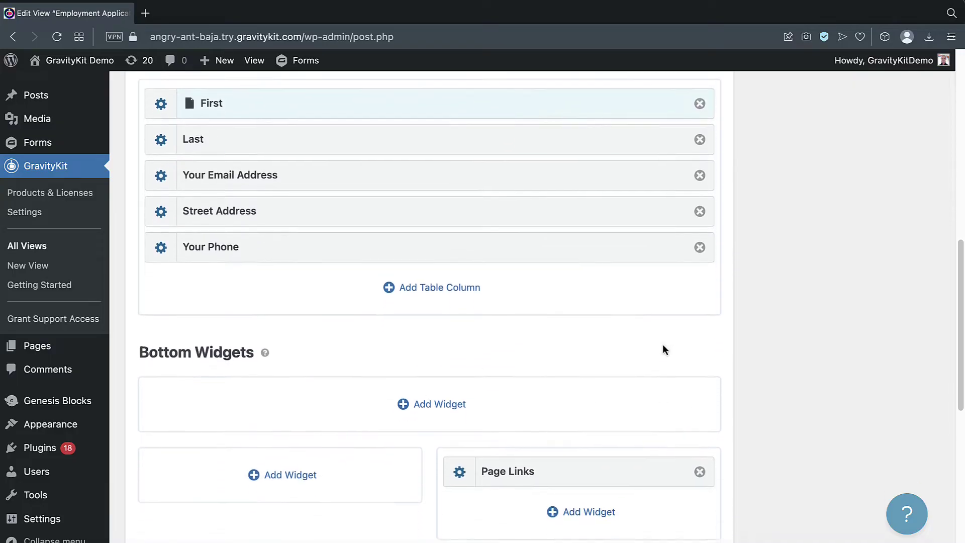
pyautogui.scroll(3, 661, 373)
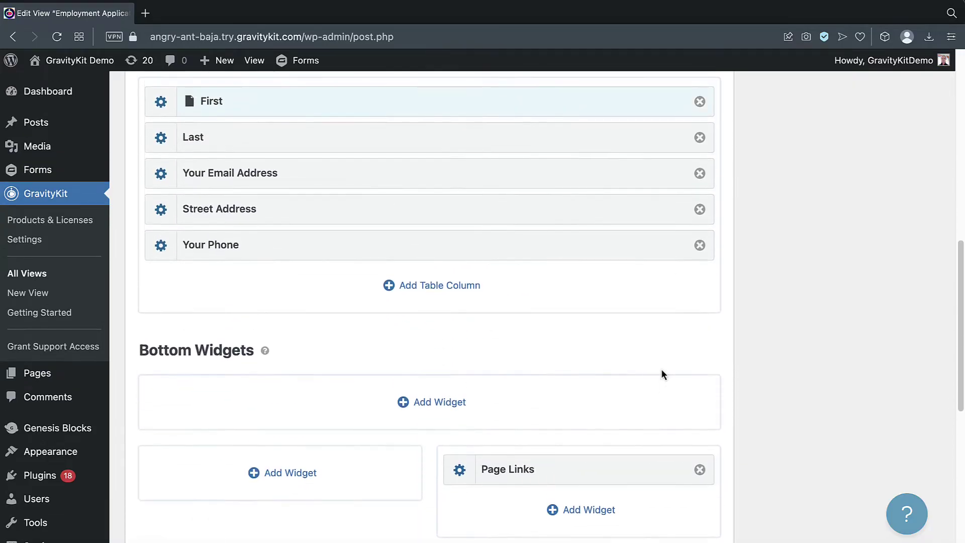
pyautogui.scroll(8, 662, 374)
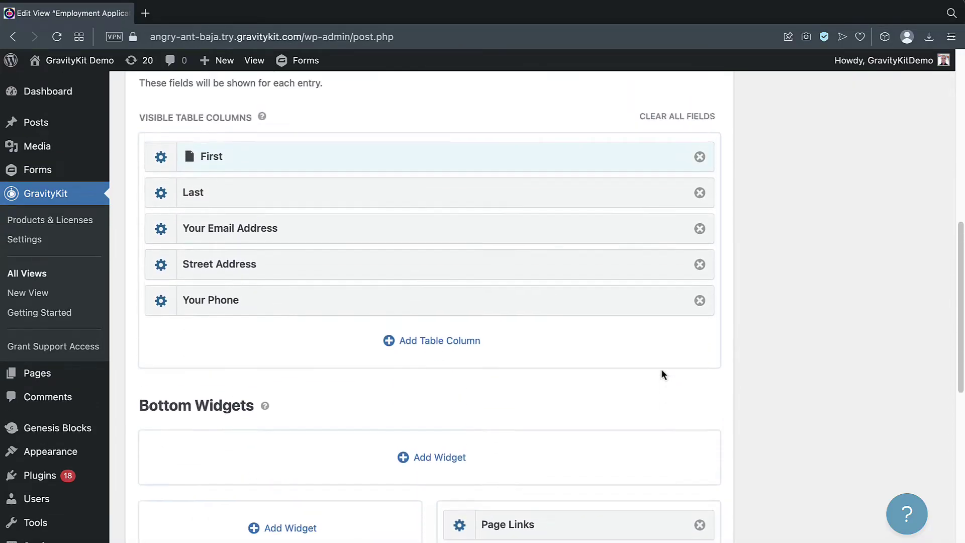
pyautogui.scroll(1, 662, 375)
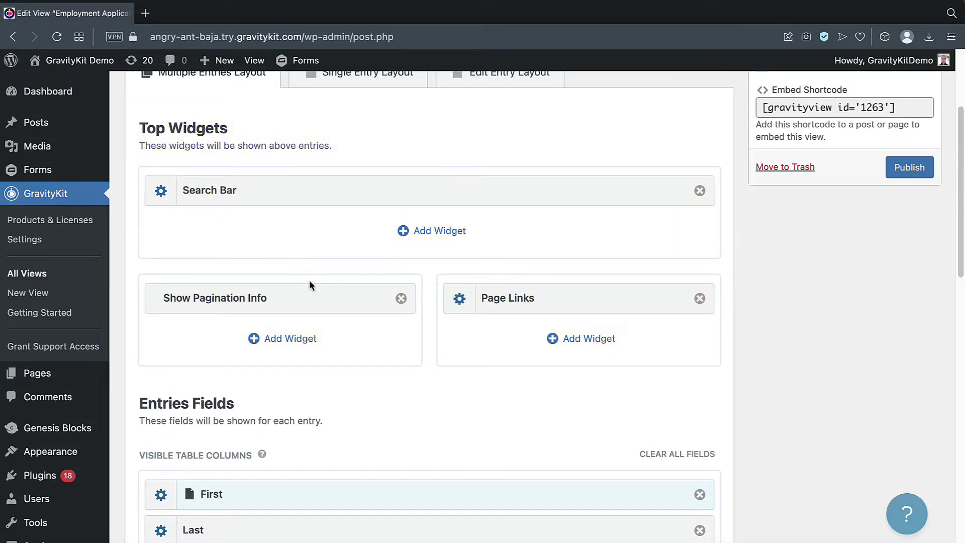
pyautogui.scroll(-10, 415, 340)
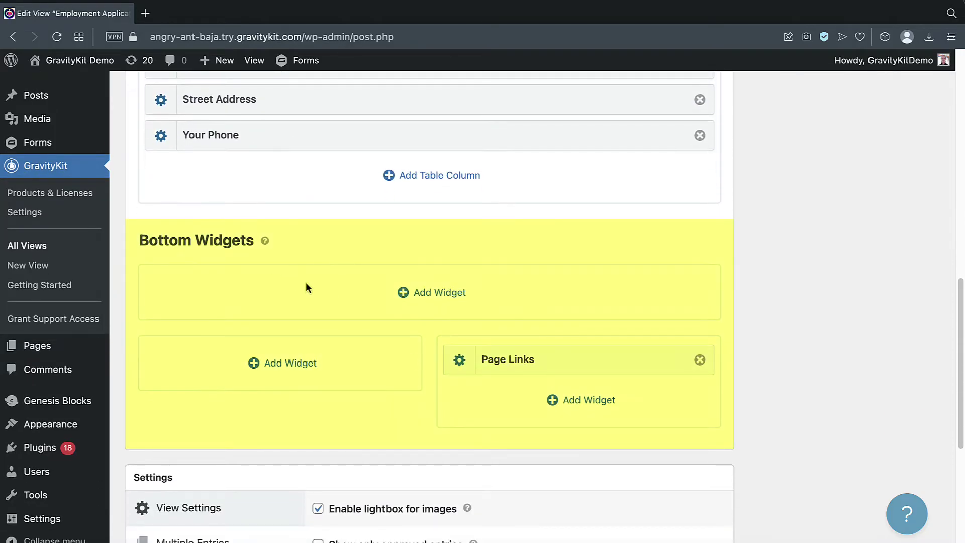
pyautogui.scroll(5, 346, 341)
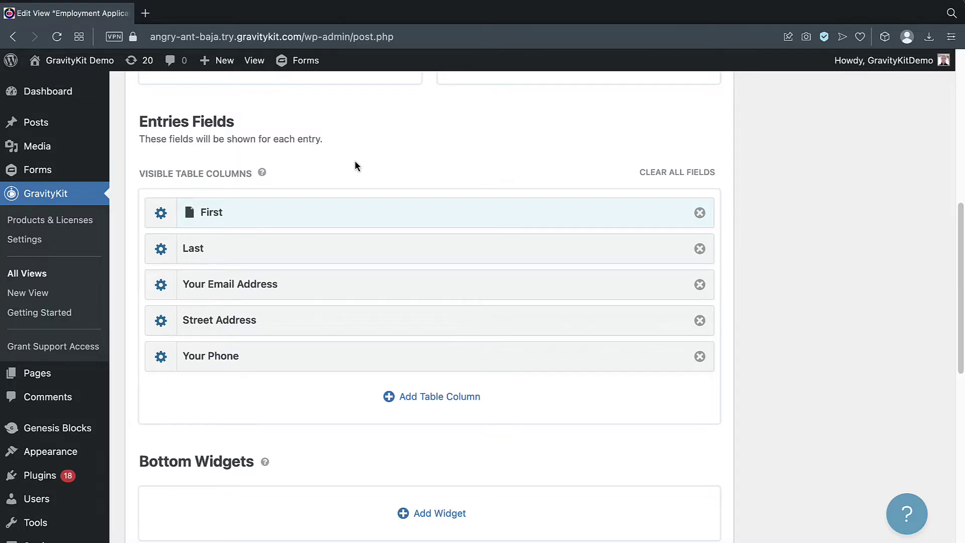
pyautogui.scroll(1, 342, 151)
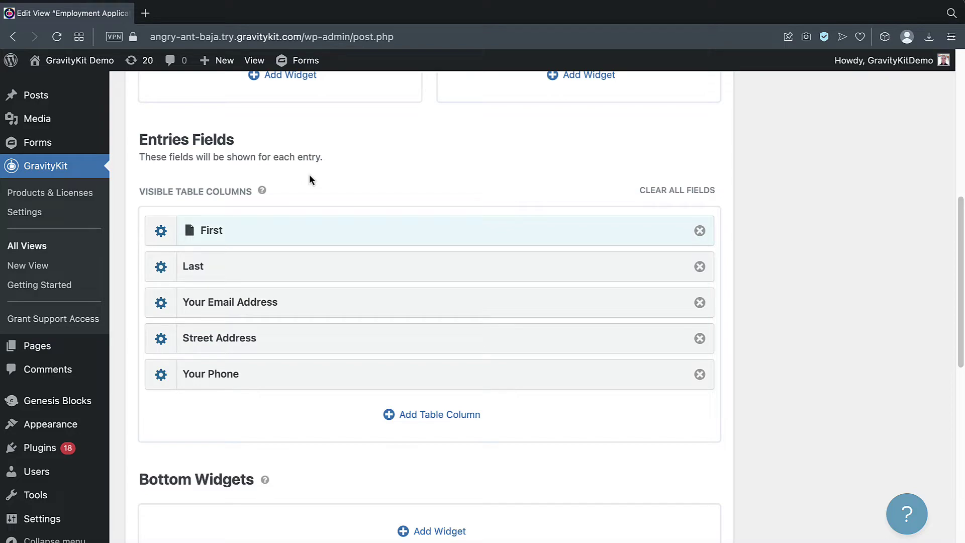
pyautogui.scroll(6, 798, 248)
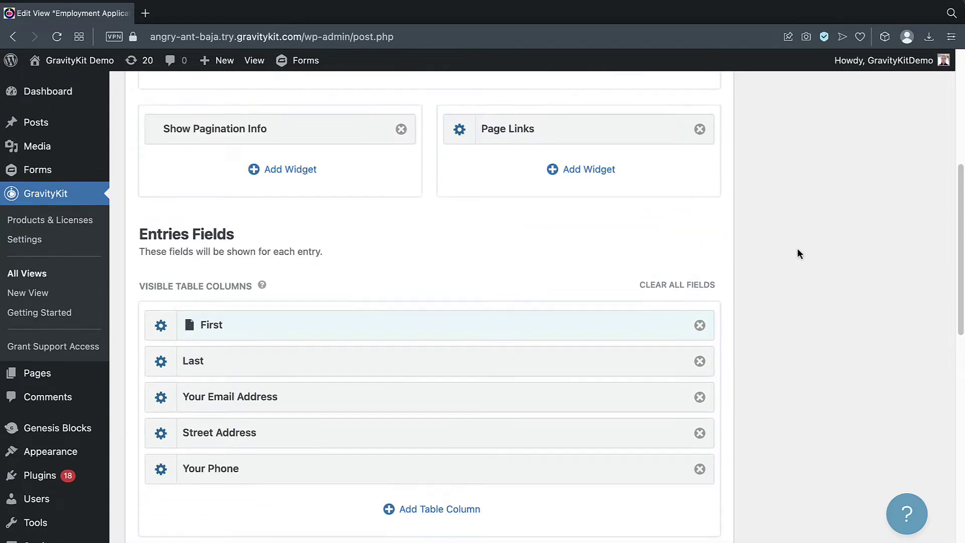
pyautogui.scroll(3, 797, 249)
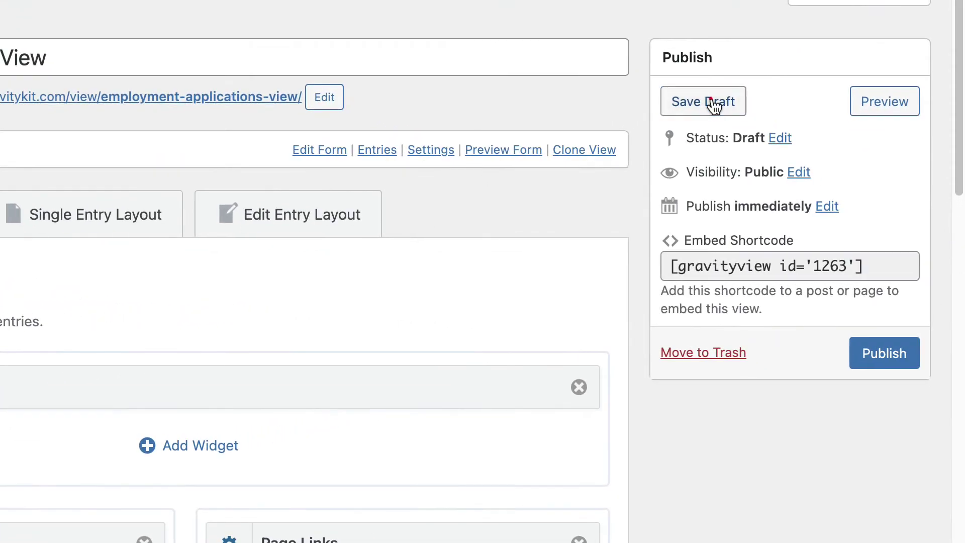
# Step: Save the View draft, open its page in a new tab, and disable 'Show only approved entries'
pyautogui.click(713, 103)
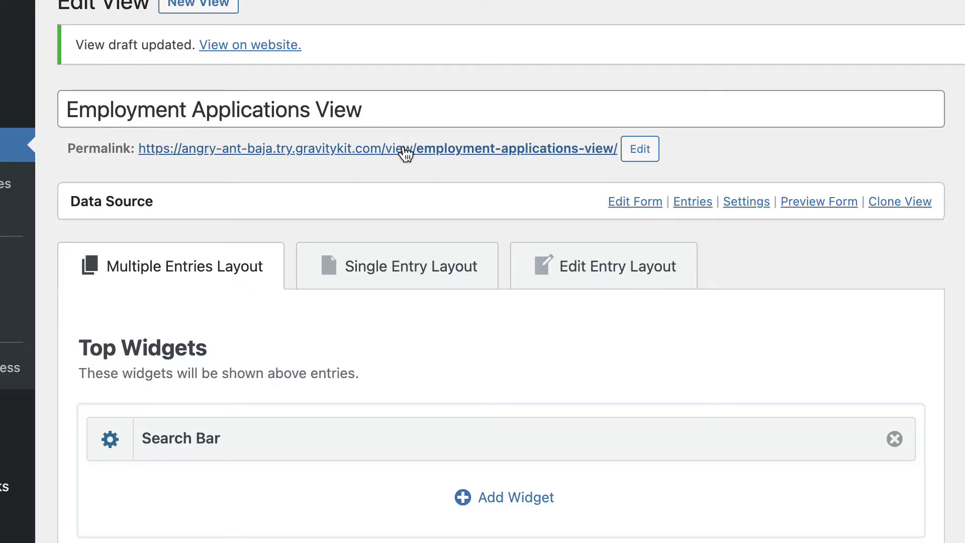
pyautogui.rightClick(405, 151)
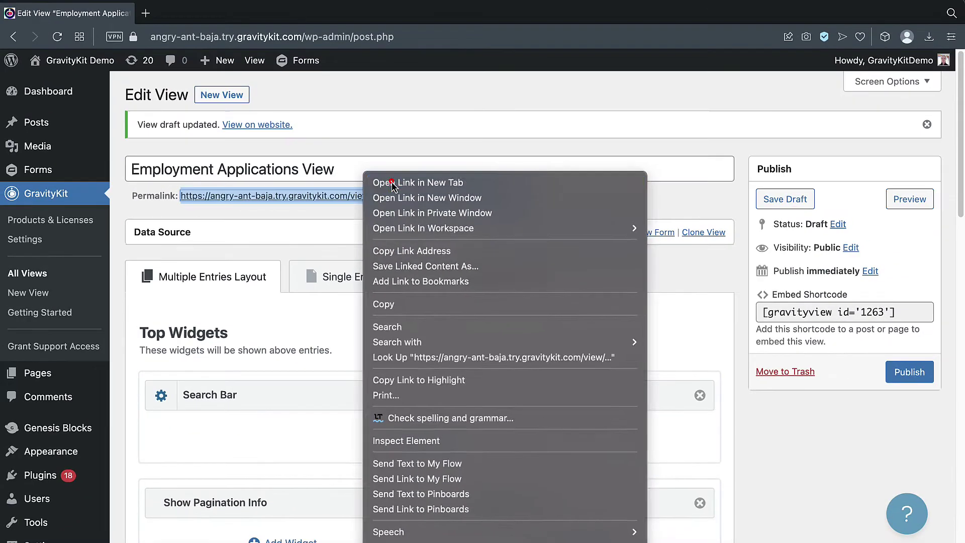
pyautogui.click(453, 129)
pyautogui.click(203, 14)
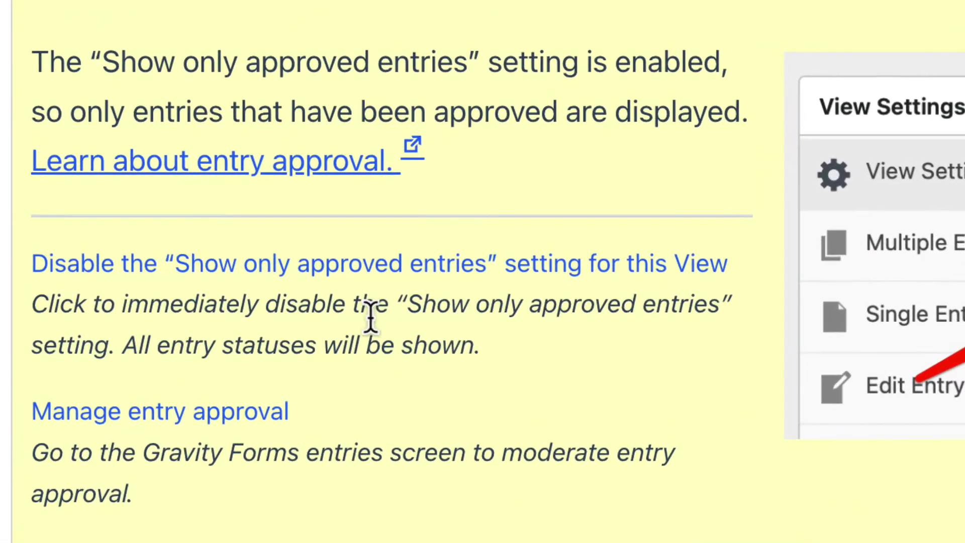
pyautogui.click(305, 273)
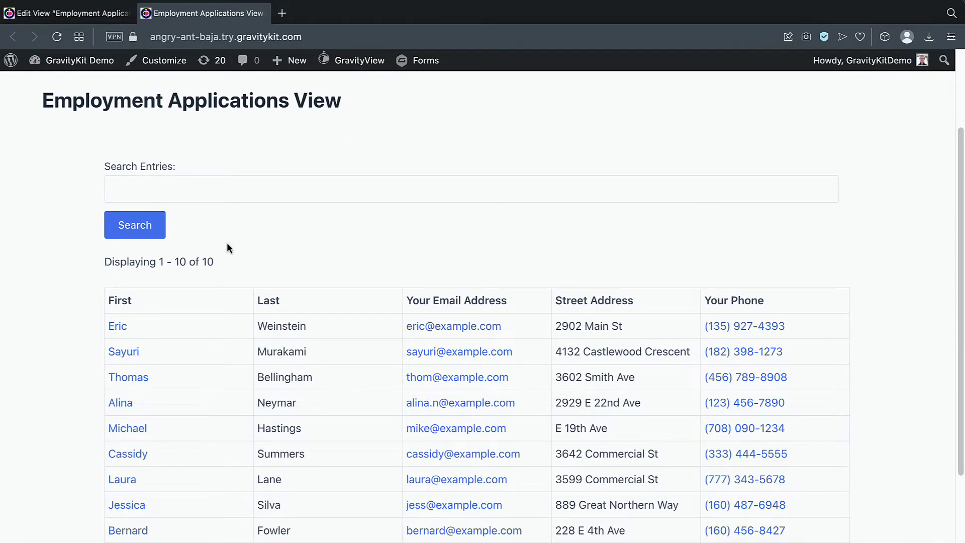
# Step: Open the first applicant's single-entry page from the table, review it, then return to Edit View
pyautogui.scroll(-3, 302, 247)
pyautogui.scroll(-2, 342, 299)
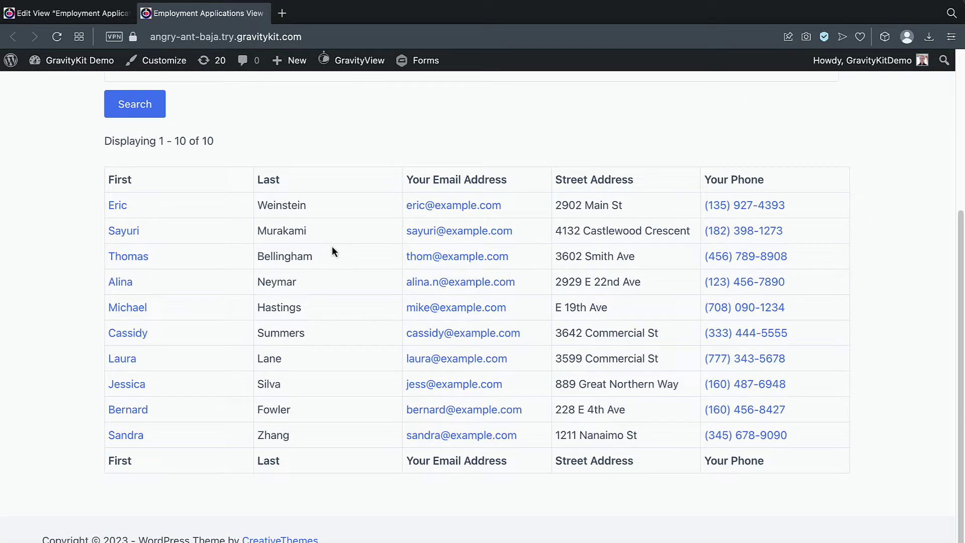
pyautogui.click(121, 208)
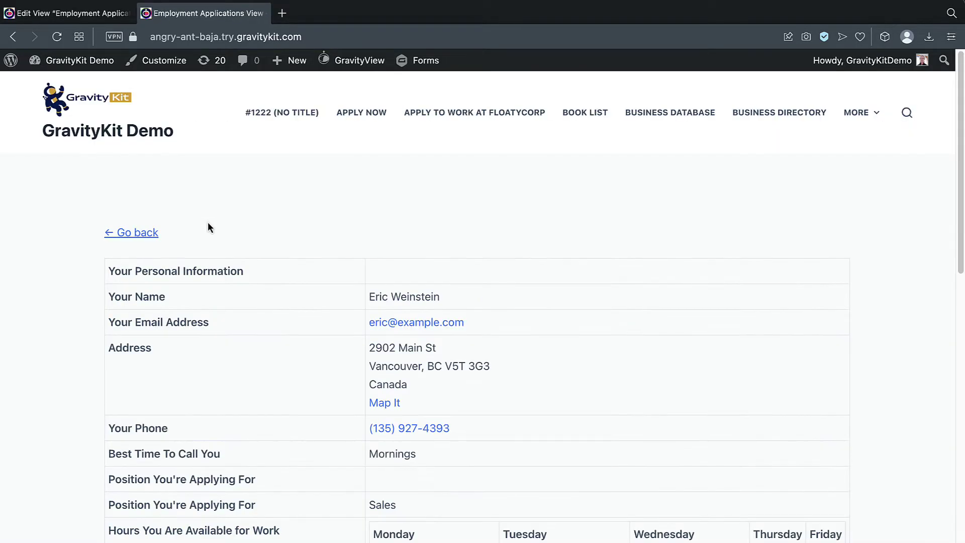
pyautogui.scroll(-2, 309, 228)
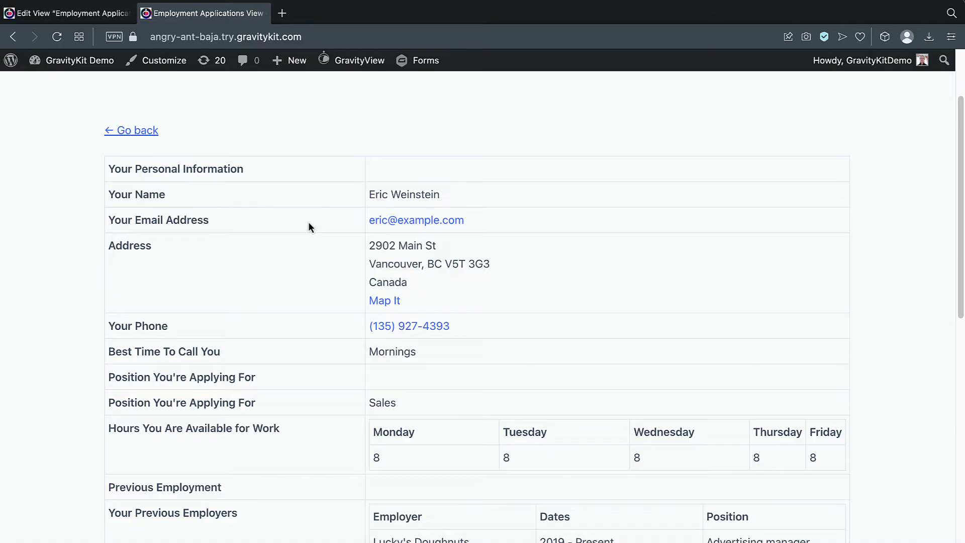
pyautogui.scroll(-8, 308, 225)
pyautogui.scroll(-3, 309, 225)
pyautogui.scroll(8, 308, 226)
pyautogui.scroll(3, 308, 230)
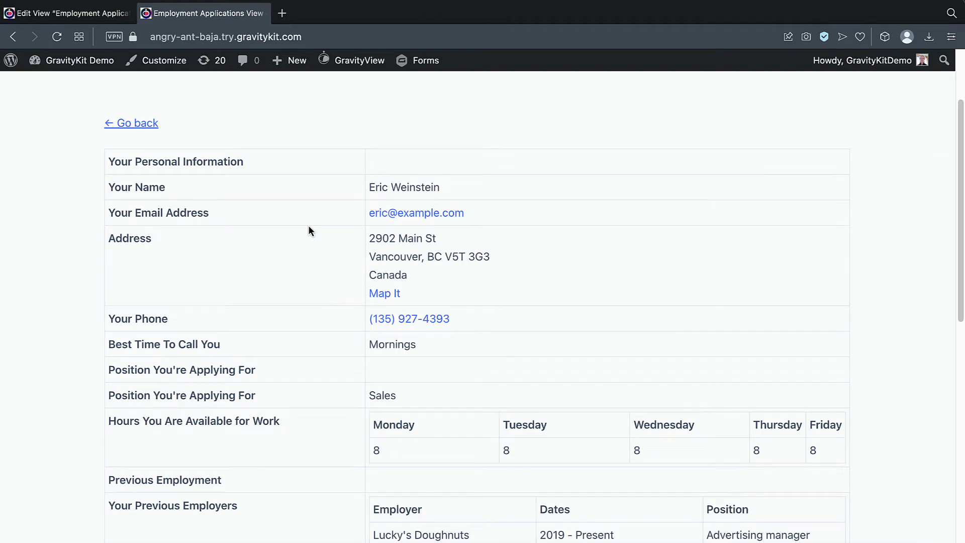
pyautogui.click(80, 14)
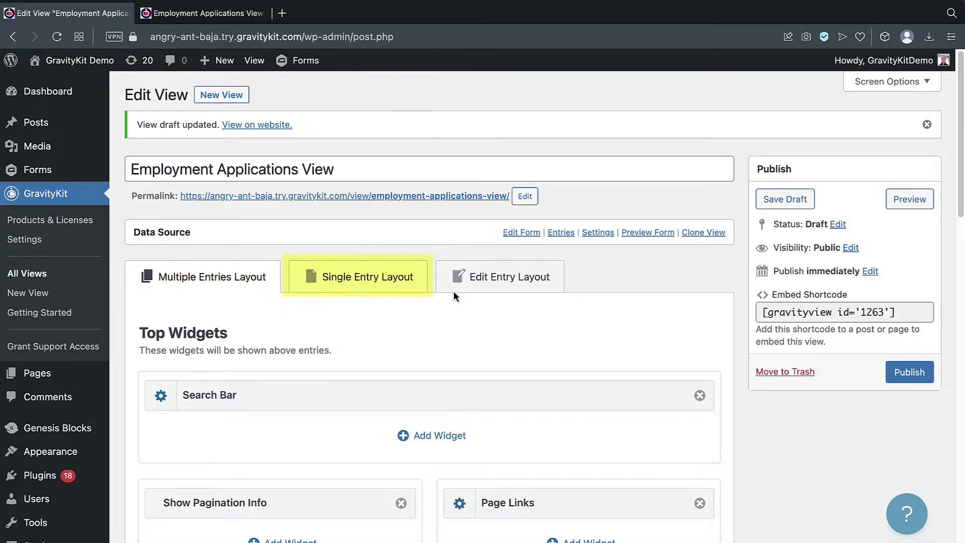
# Step: Open and close the First column's settings in the Multiple Entries layout
pyautogui.scroll(-9, 360, 363)
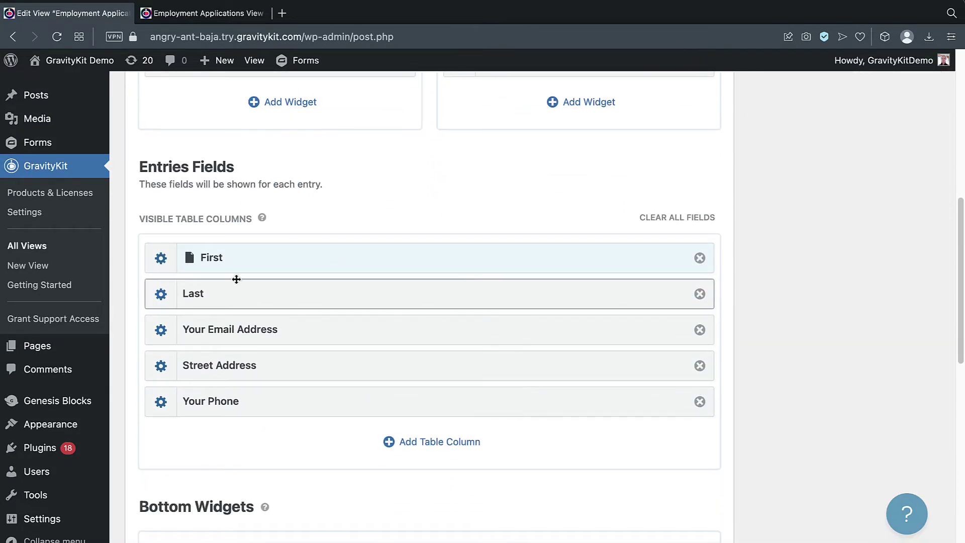
pyautogui.click(162, 259)
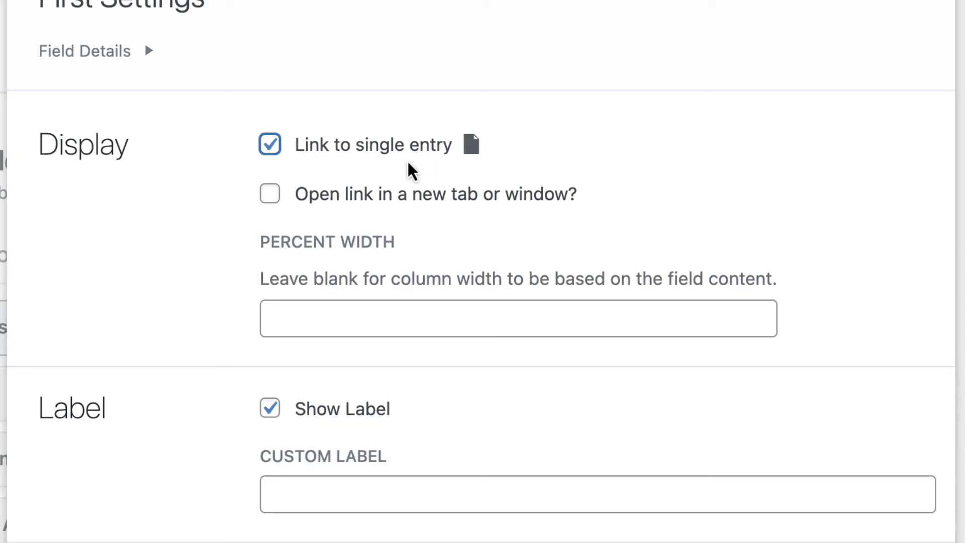
pyautogui.click(841, 207)
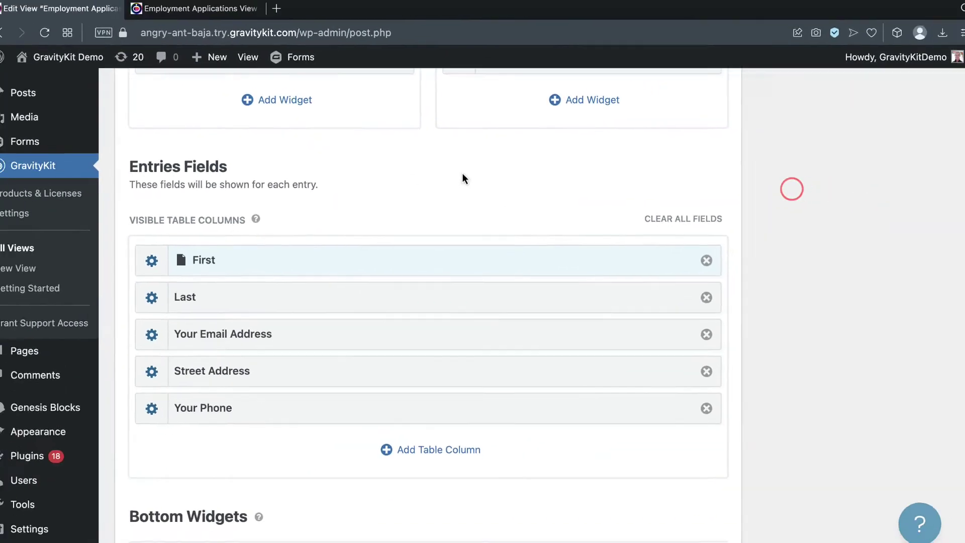
pyautogui.scroll(7, 463, 173)
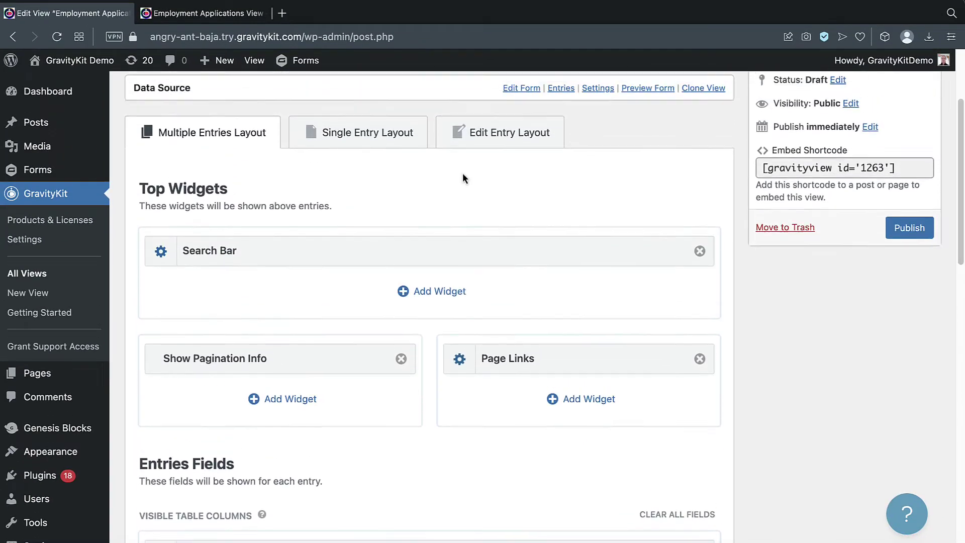
pyautogui.scroll(1, 463, 174)
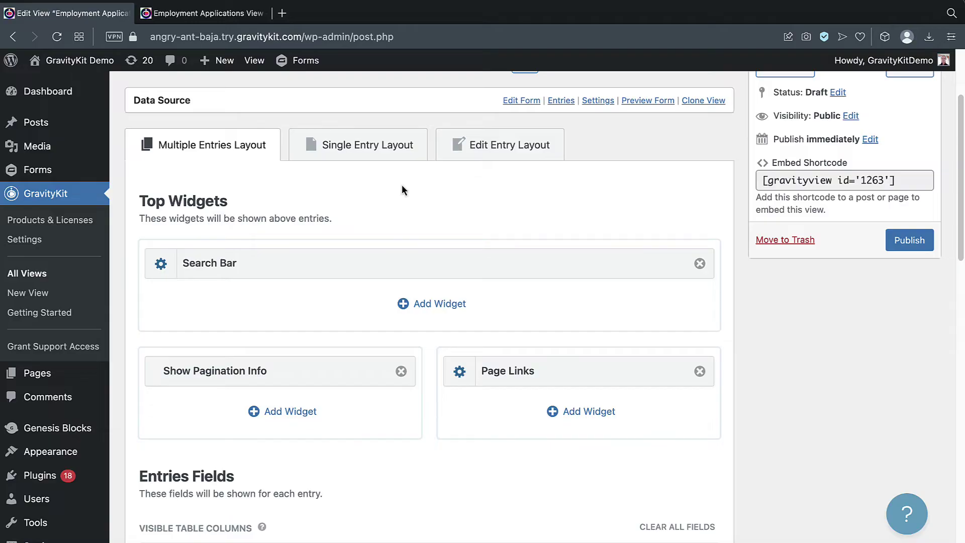
# Step: Show the Single Entry Layout and review its fields down to Link to Edit Entry
pyautogui.click(354, 156)
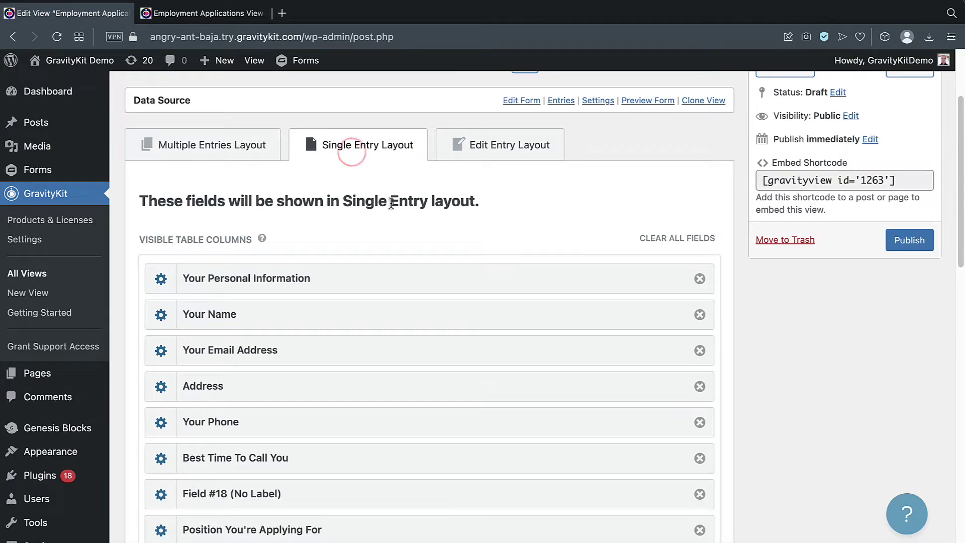
pyautogui.scroll(-1, 491, 193)
pyautogui.scroll(-1, 490, 196)
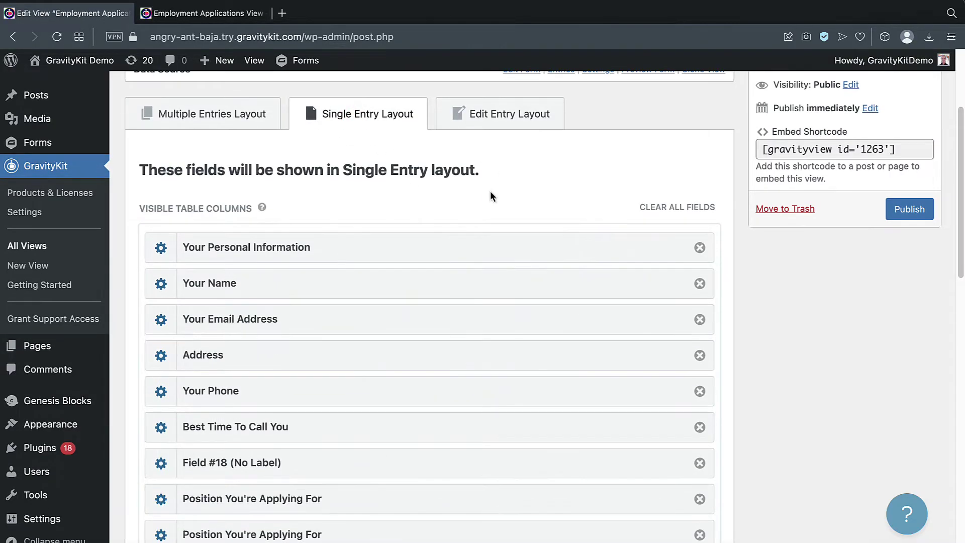
pyautogui.scroll(-10, 490, 196)
pyautogui.scroll(-4, 490, 197)
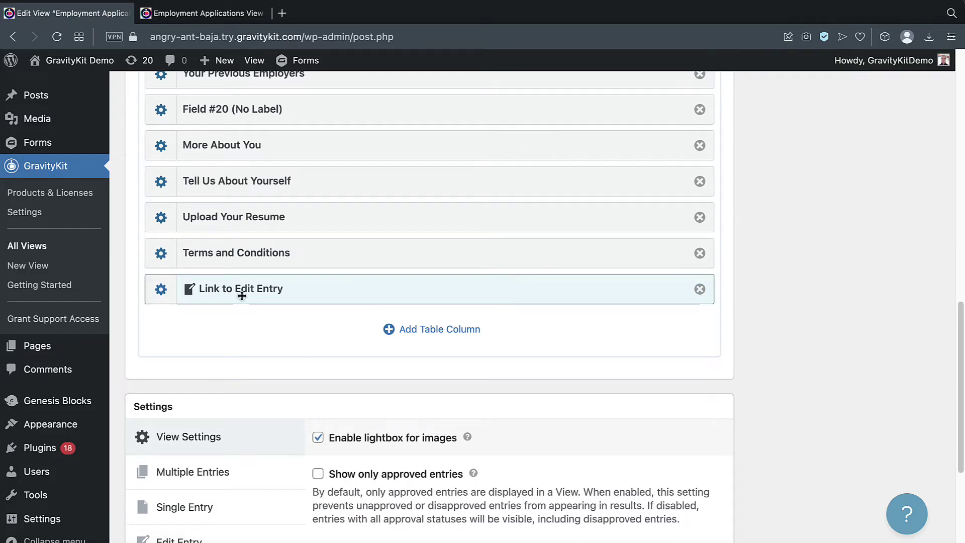
# Step: On the live entry's edit form, change the applied-for position to Engineering
pyautogui.click(211, 19)
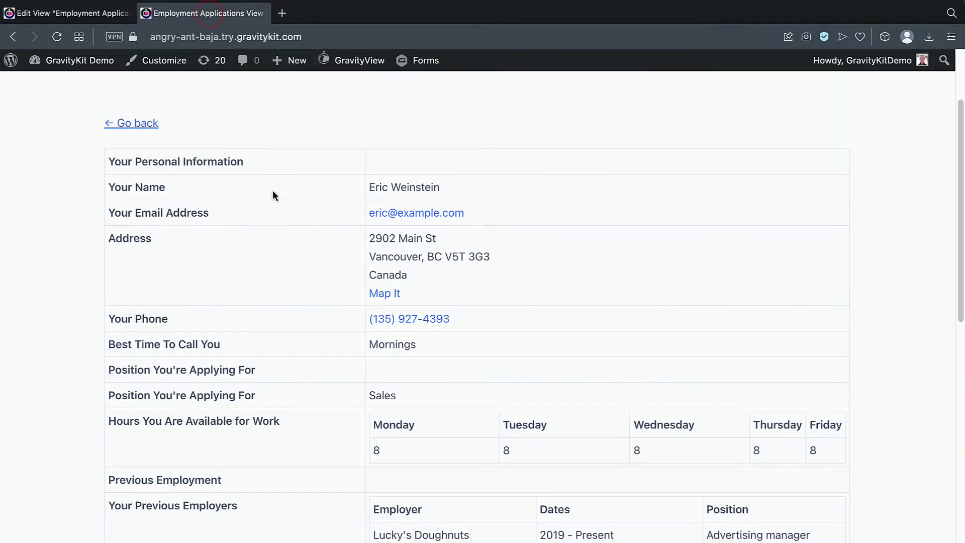
pyautogui.scroll(-12, 273, 195)
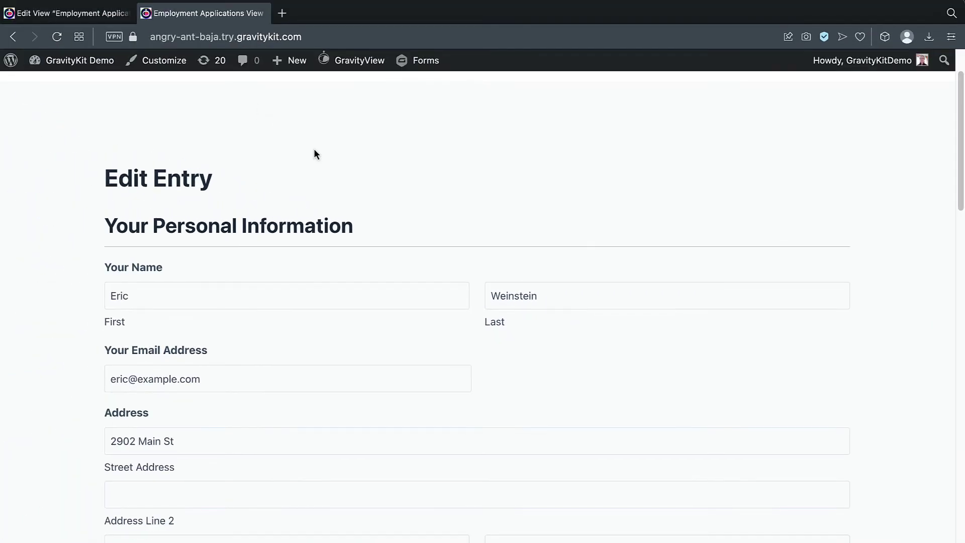
pyautogui.scroll(-4, 314, 150)
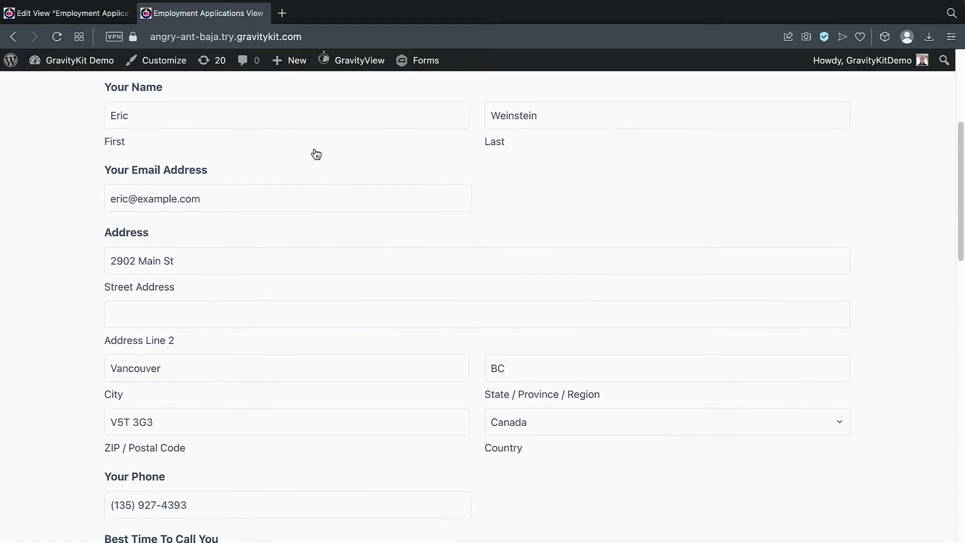
pyautogui.scroll(-10, 347, 230)
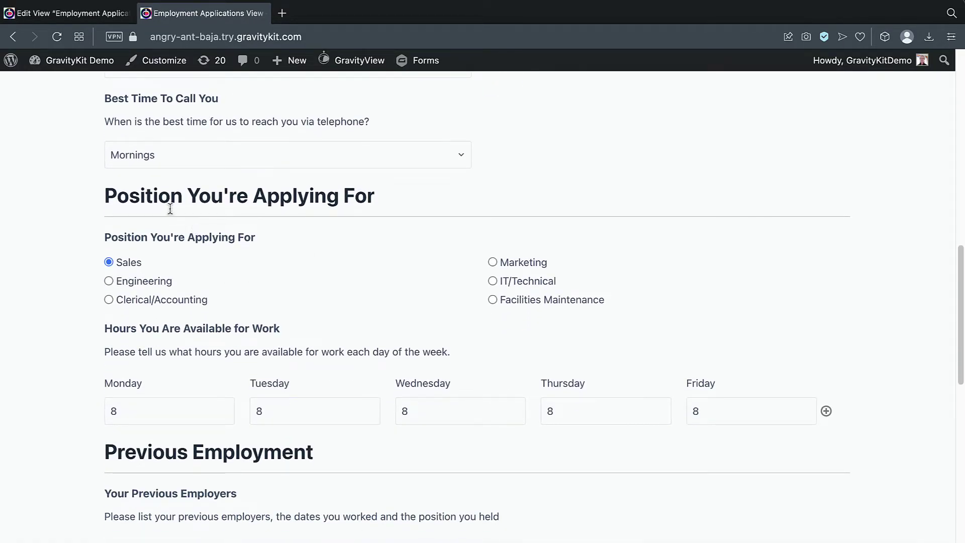
pyautogui.click(129, 281)
# Step: Set Tuesday and Wednesday hours to 6 and accept the terms and conditions
pyautogui.scroll(-3, 280, 317)
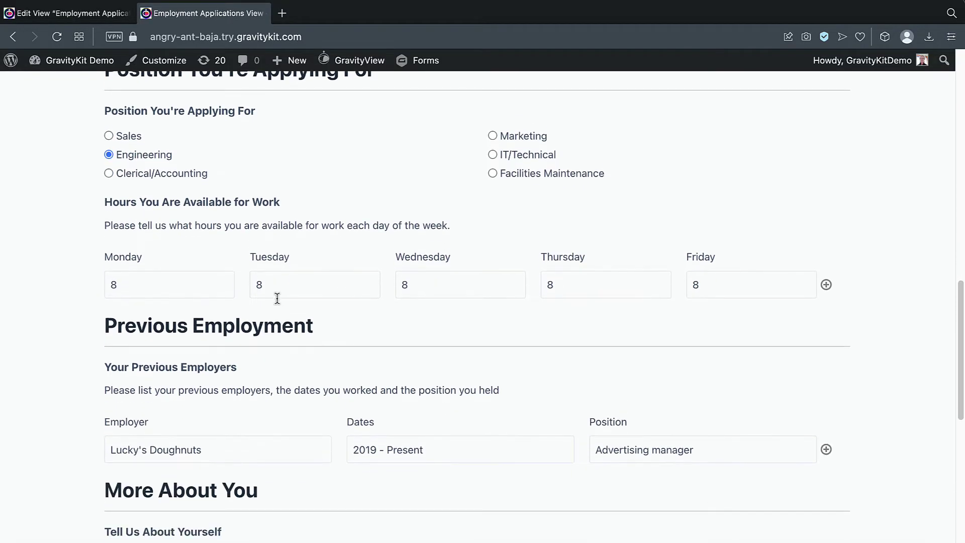
pyautogui.moveTo(273, 284); pyautogui.dragTo(228, 282)
pyautogui.write('6')
pyautogui.doubleClick(423, 284)
pyautogui.write('6')
pyautogui.scroll(-10, 372, 327)
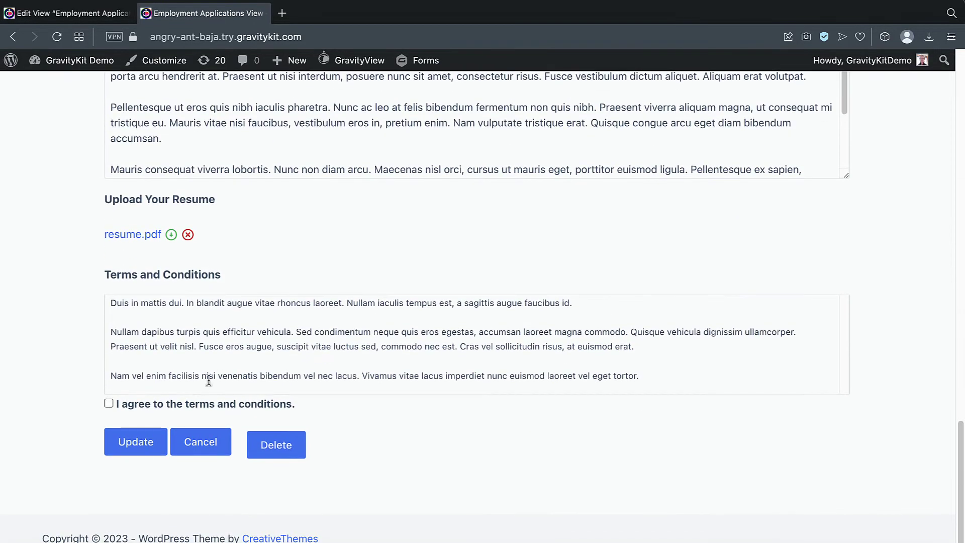
pyautogui.click(109, 404)
# Step: Update the entry and confirm it shows Engineering and 6 hours on Tuesday and Wednesday
pyautogui.click(151, 450)
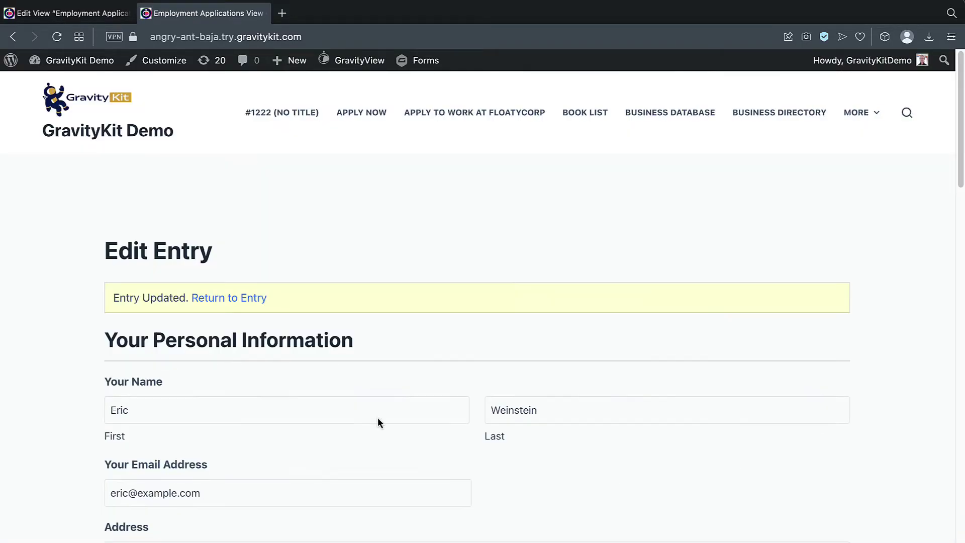
pyautogui.scroll(-2, 410, 341)
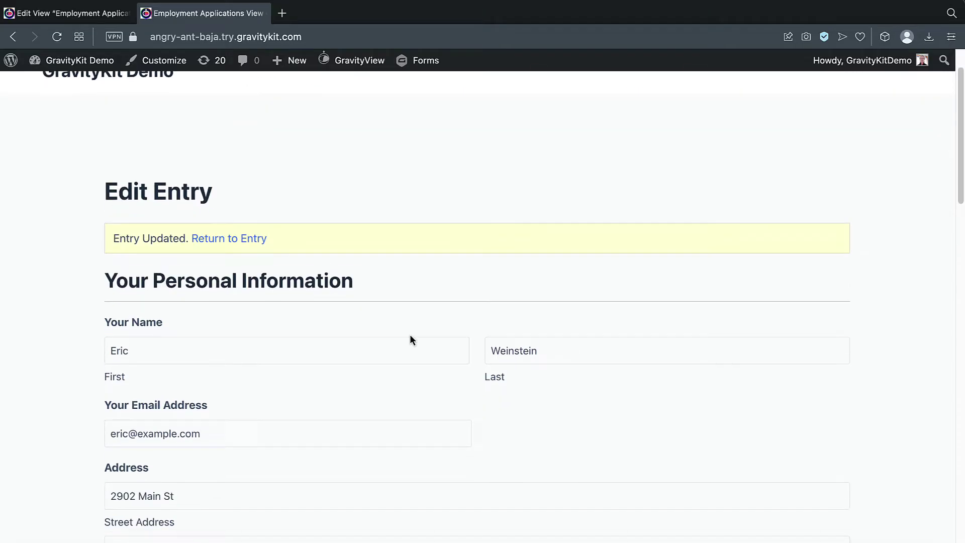
pyautogui.click(235, 230)
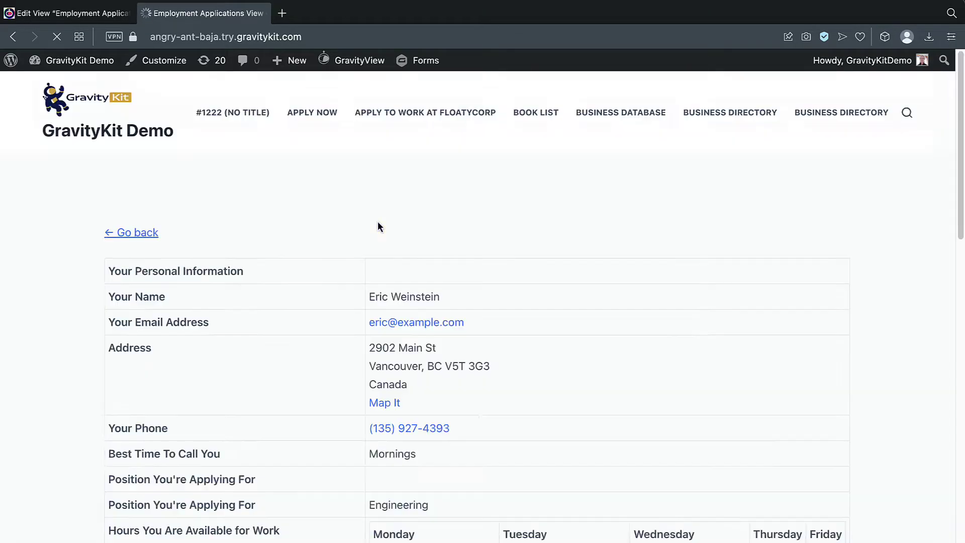
pyautogui.scroll(-4, 328, 256)
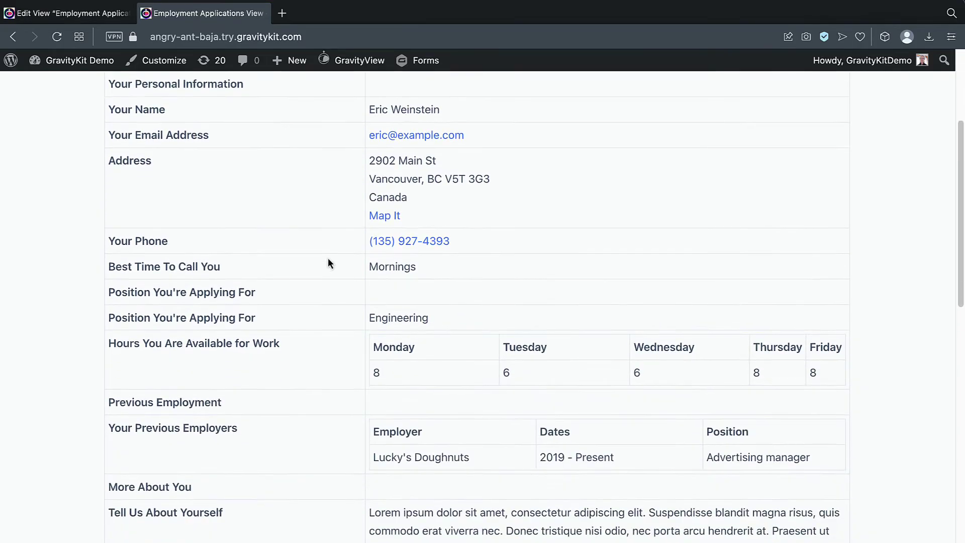
pyautogui.scroll(-2, 328, 261)
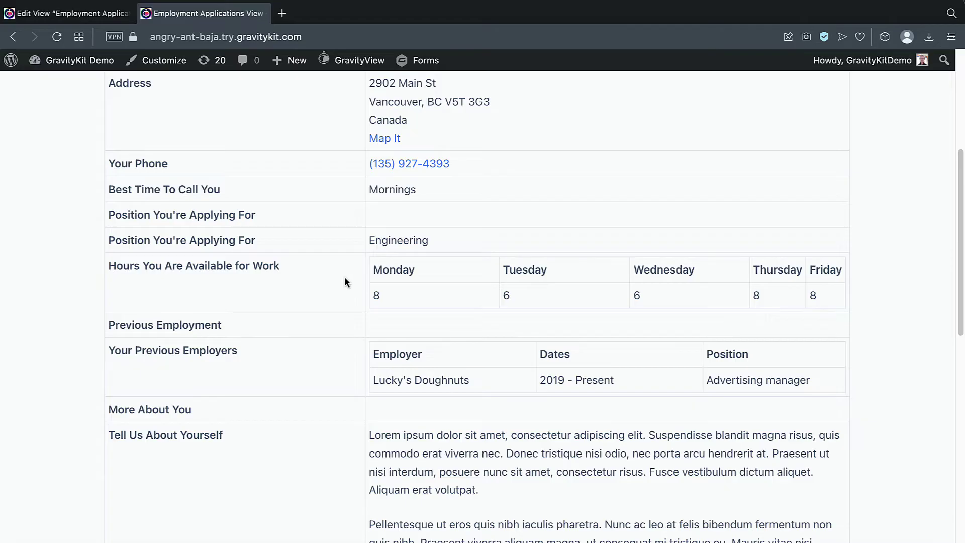
pyautogui.scroll(5, 345, 277)
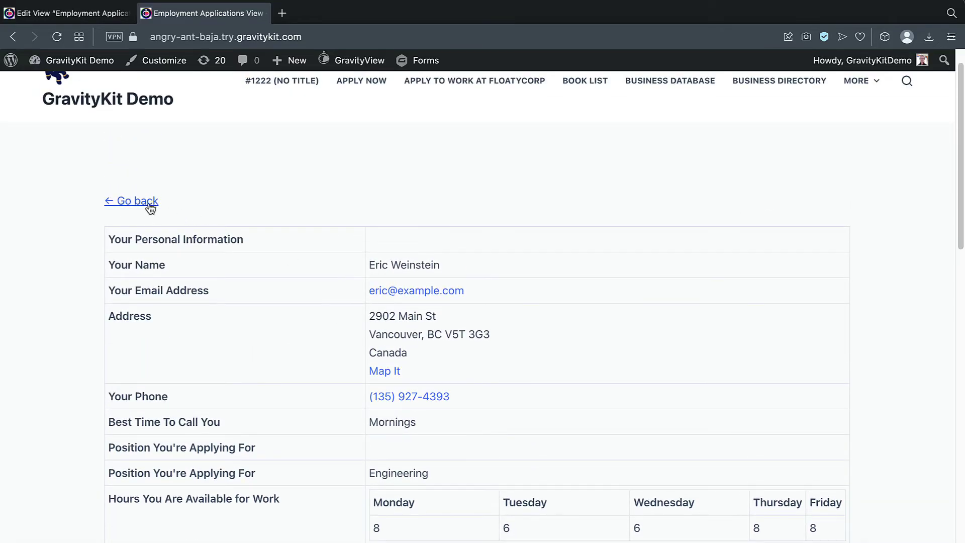
# Step: Go back to the applications table listing all 10 entries
pyautogui.click(144, 201)
pyautogui.scroll(-2, 282, 219)
pyautogui.scroll(-1, 281, 225)
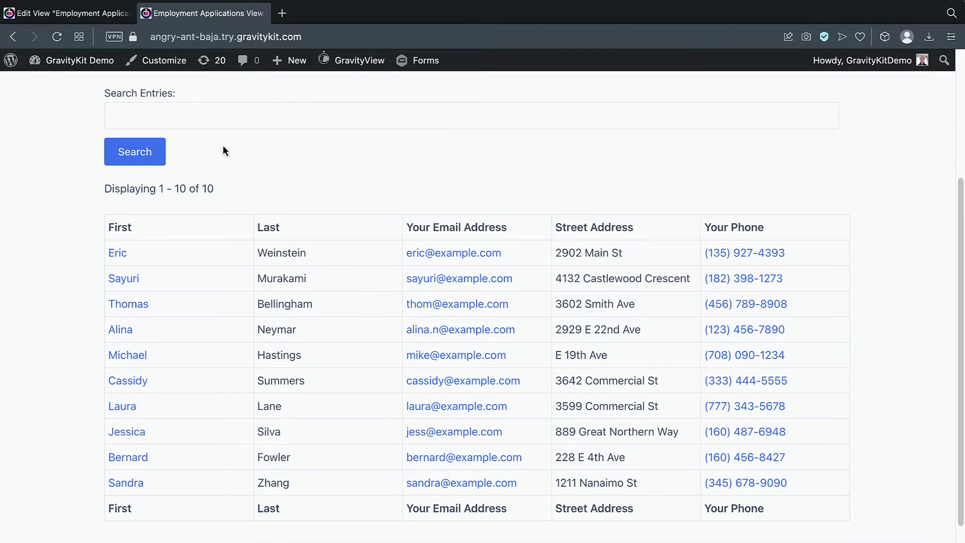
pyautogui.scroll(1, 223, 145)
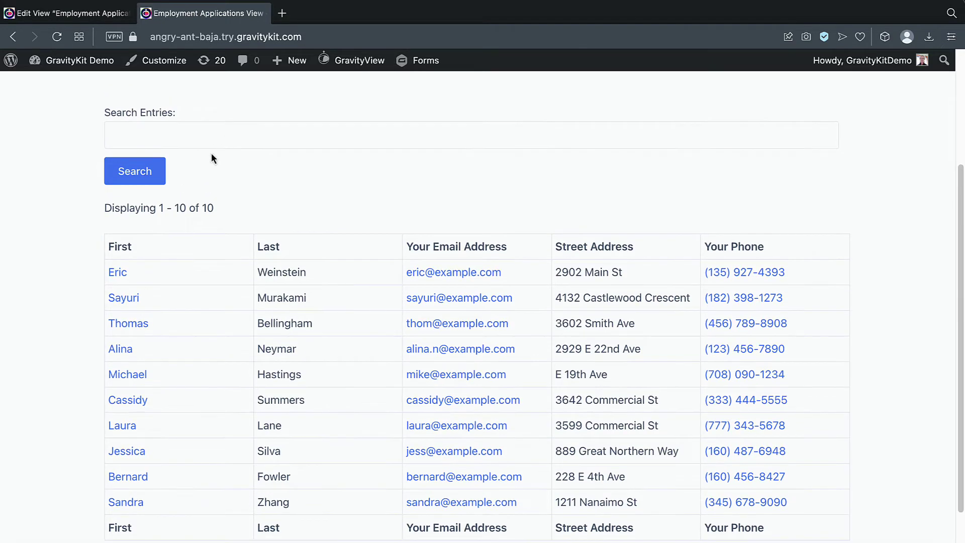
pyautogui.scroll(-1, 211, 171)
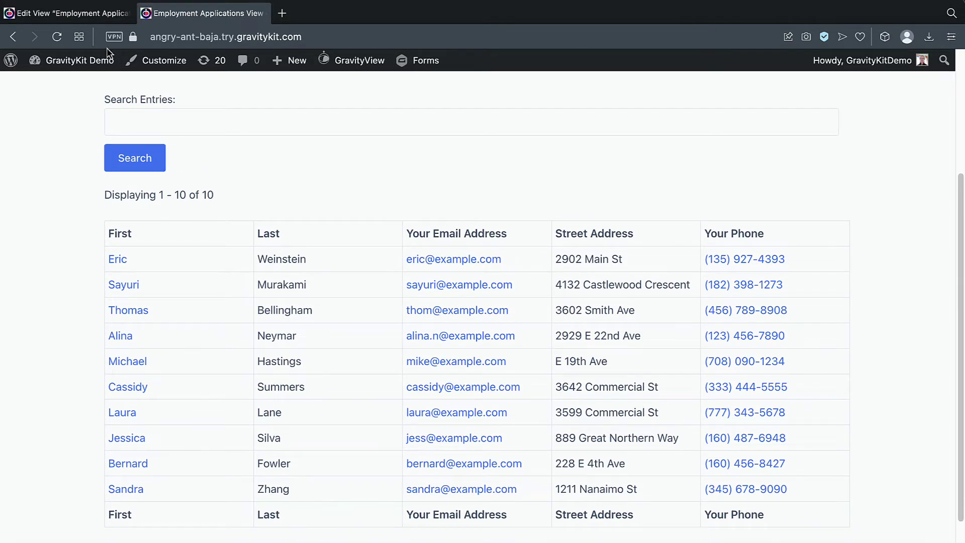
# Step: In the View editor's Multiple Entries layout, open the Search Bar widget's settings
pyautogui.click(65, 14)
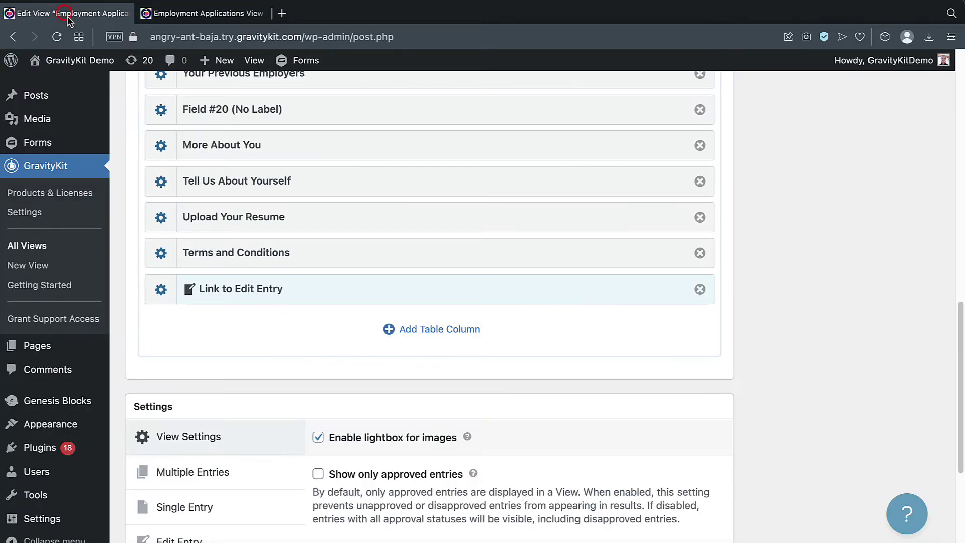
pyautogui.scroll(10, 285, 372)
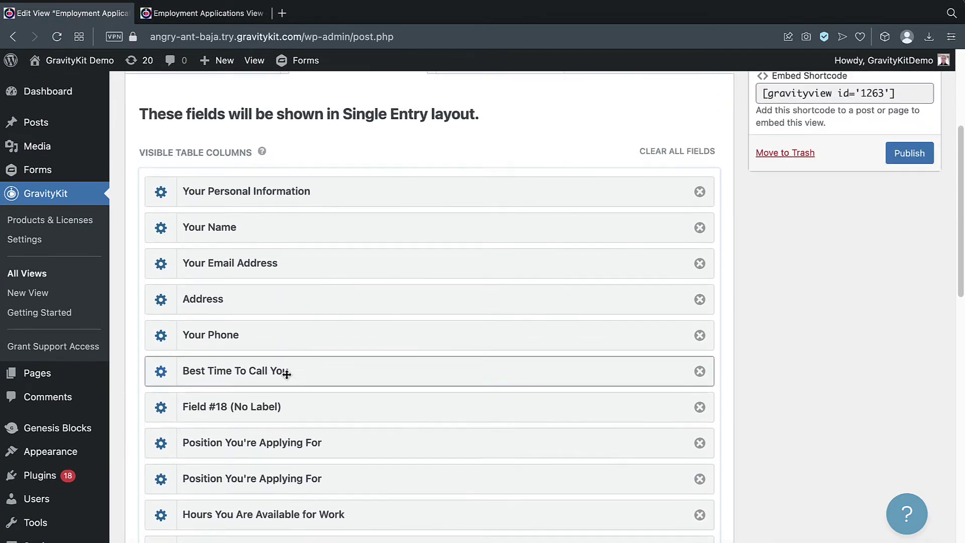
pyautogui.click(216, 130)
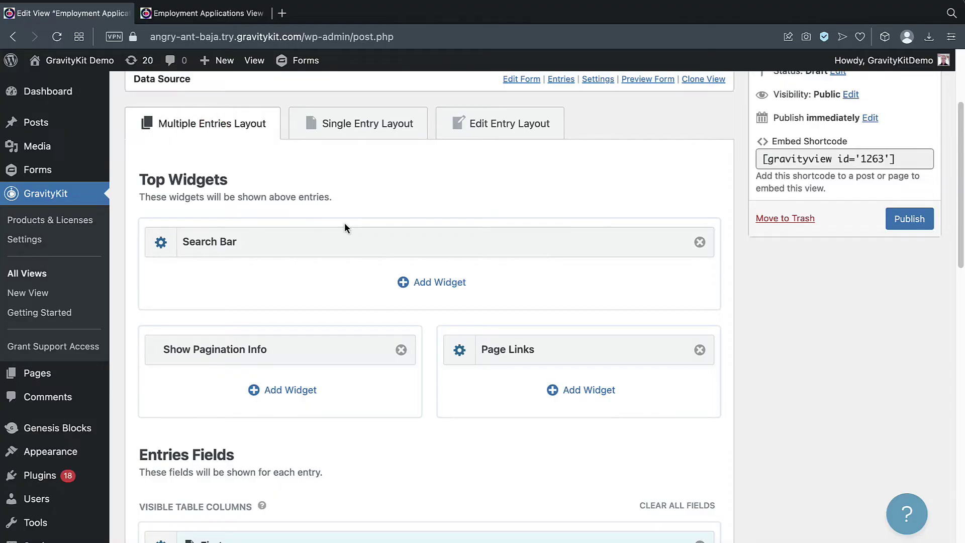
pyautogui.scroll(-1, 344, 224)
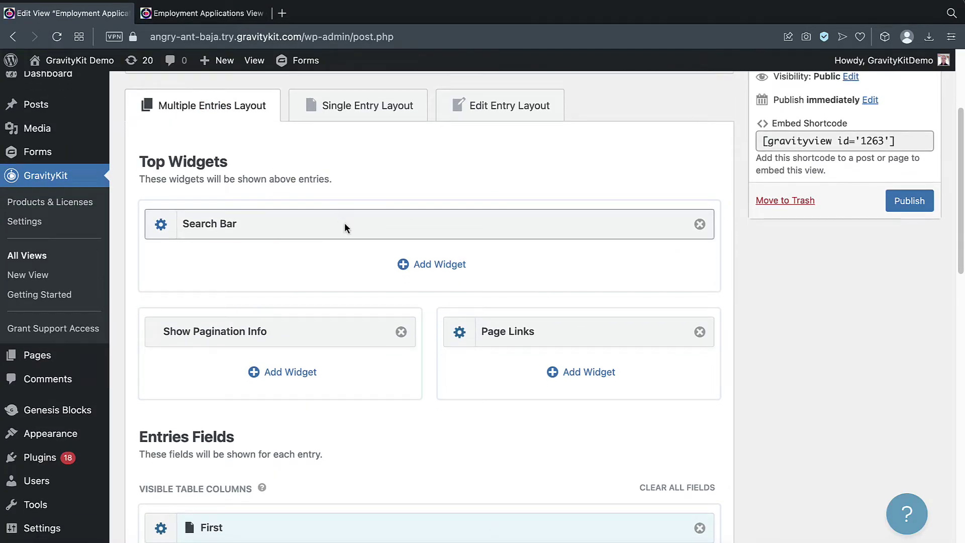
pyautogui.click(161, 225)
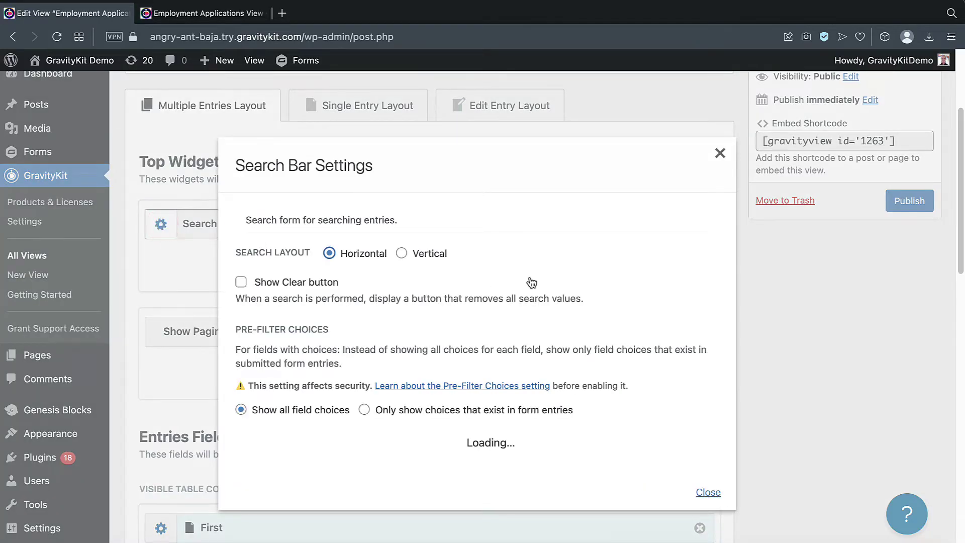
pyautogui.scroll(-3, 481, 326)
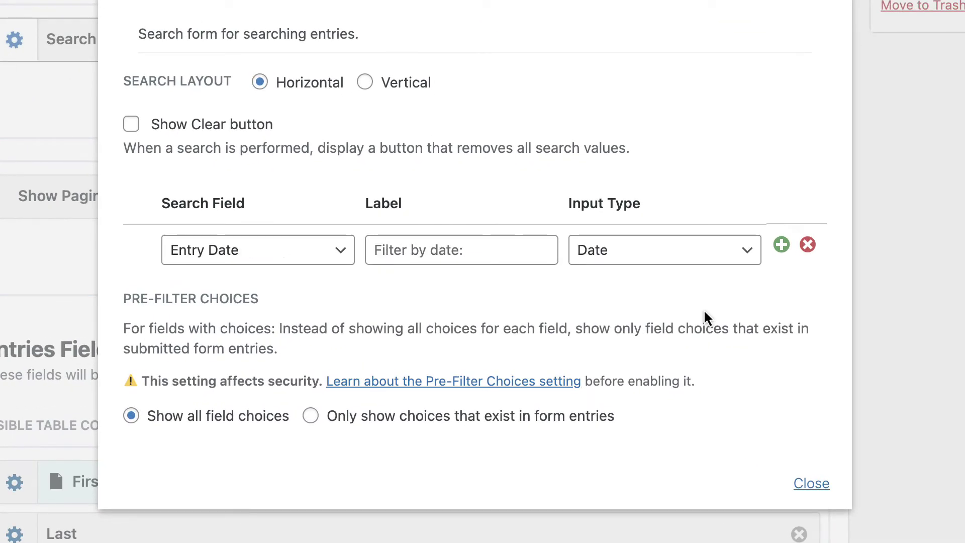
# Step: Add search rows for Your Email Address and Position You're Applying For
pyautogui.click(781, 244)
pyautogui.click(354, 265)
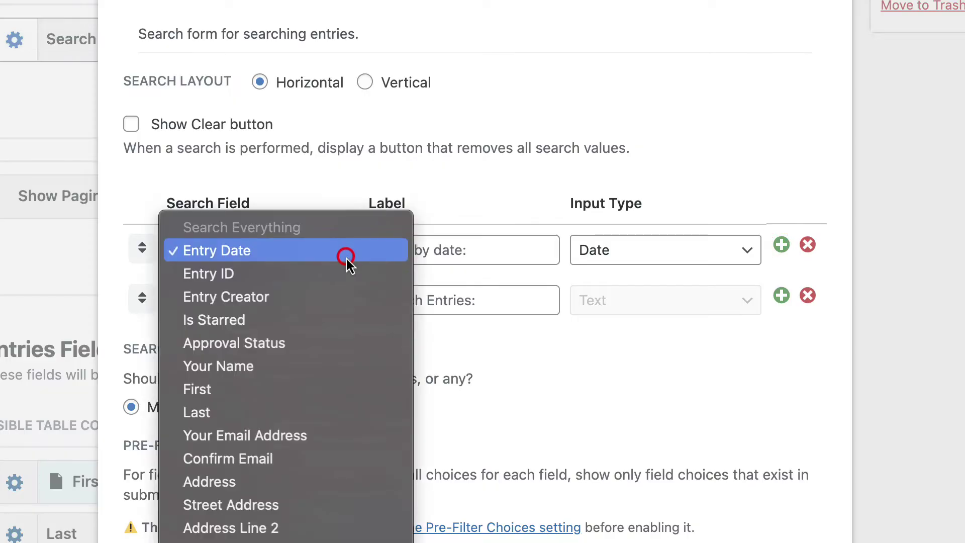
pyautogui.click(312, 436)
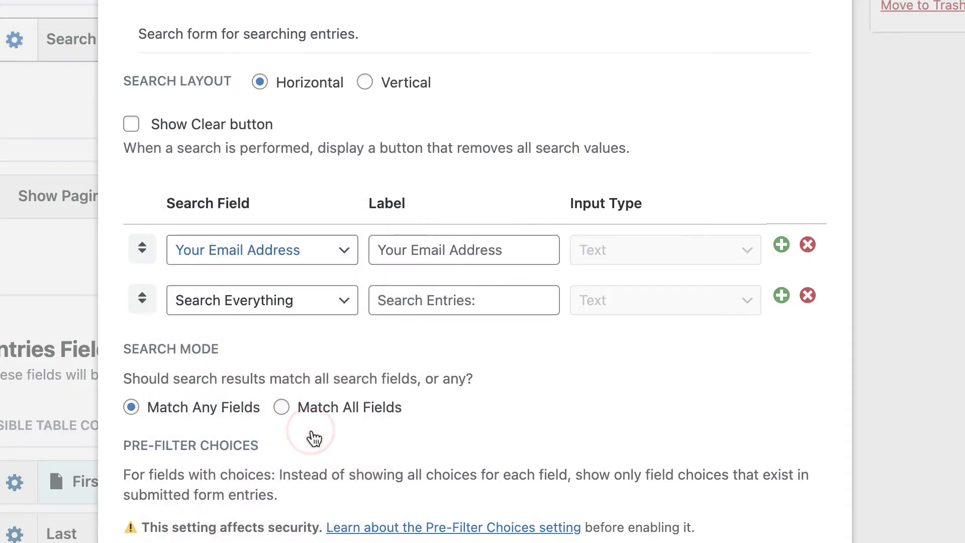
pyautogui.click(782, 296)
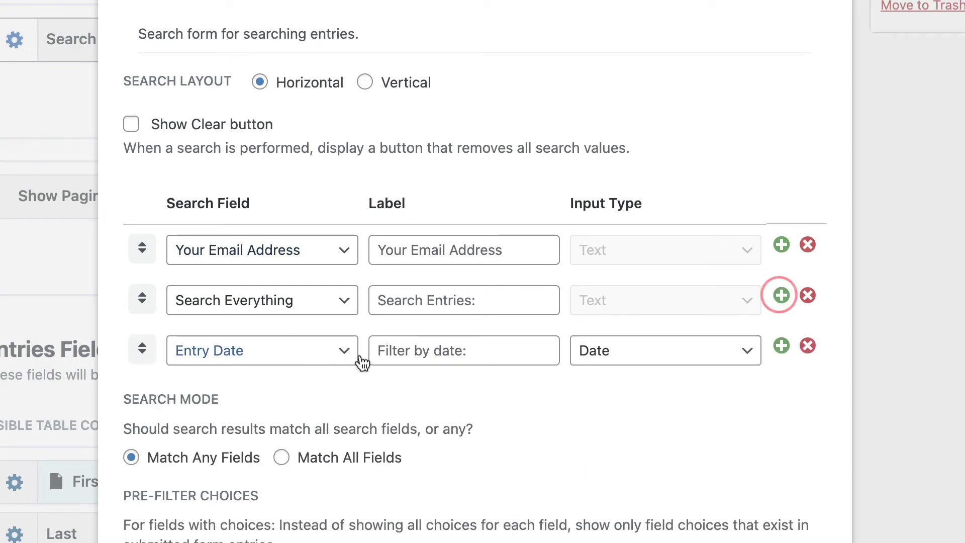
pyautogui.click(318, 352)
pyautogui.scroll(-5, 304, 423)
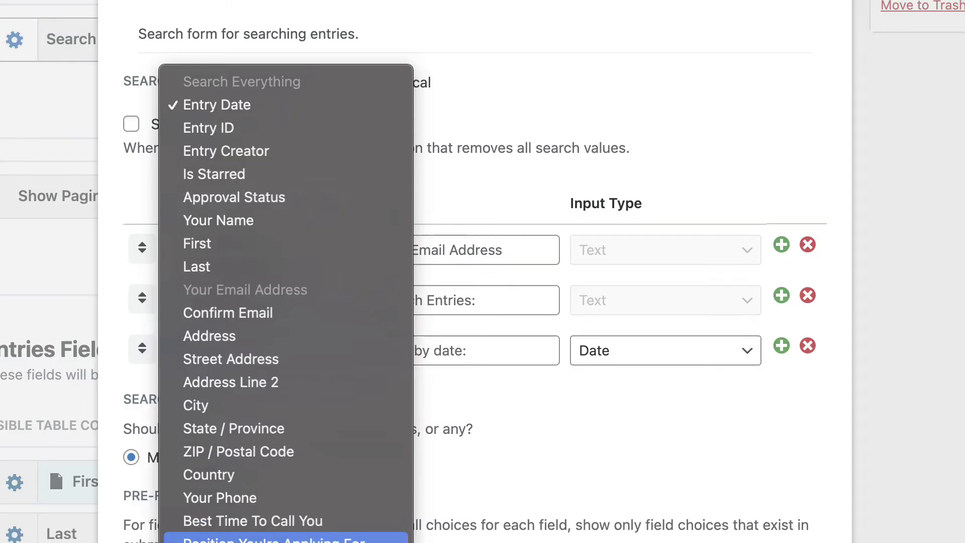
pyautogui.click(282, 539)
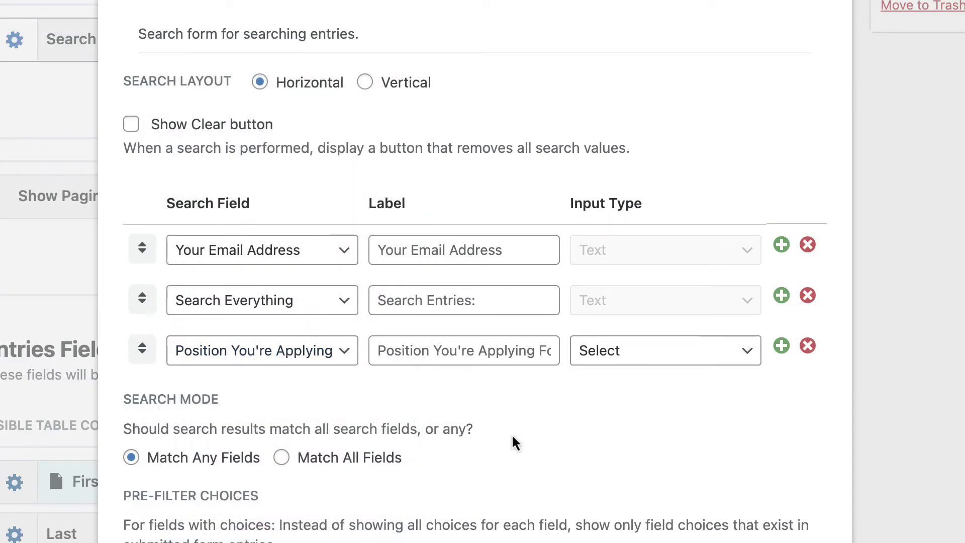
# Step: Add a fourth search row searching by City and close the settings
pyautogui.click(782, 345)
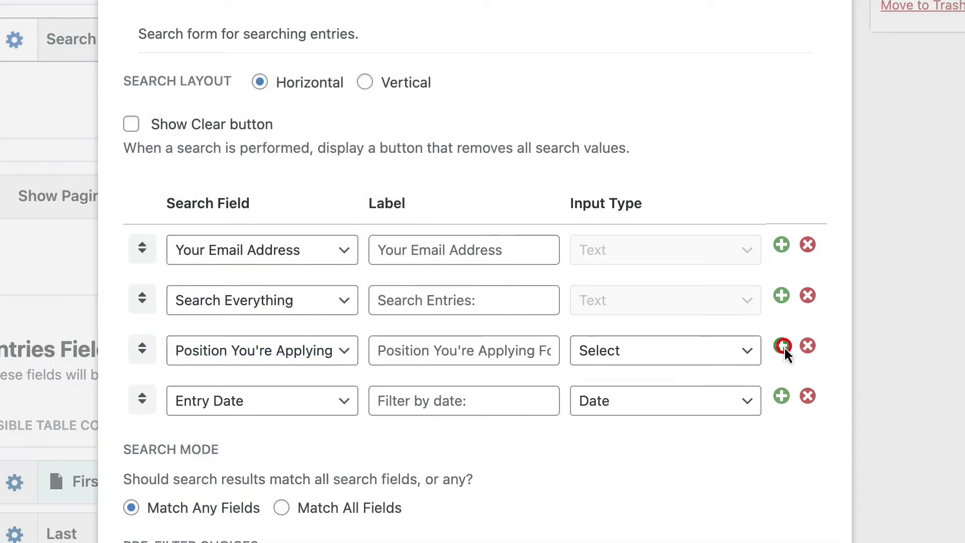
pyautogui.click(324, 411)
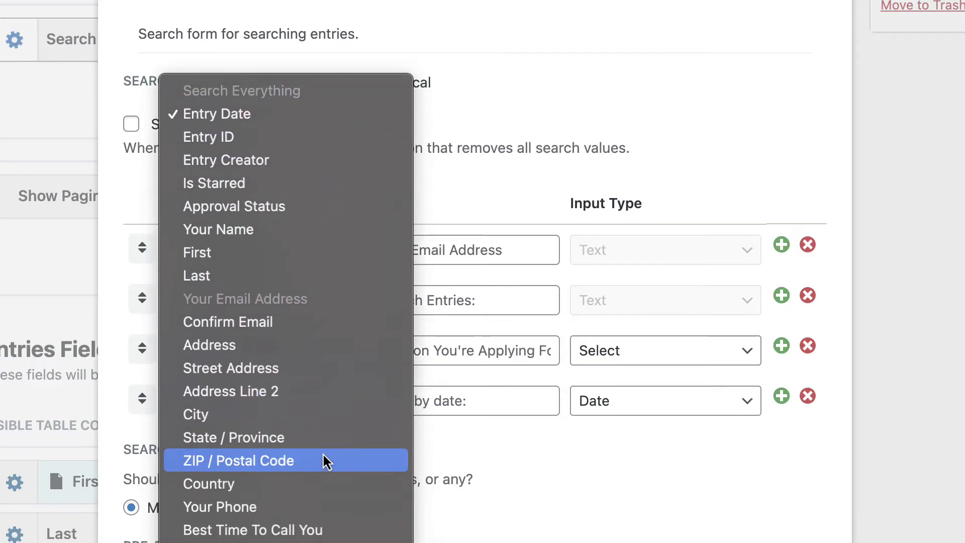
pyautogui.scroll(-1, 324, 463)
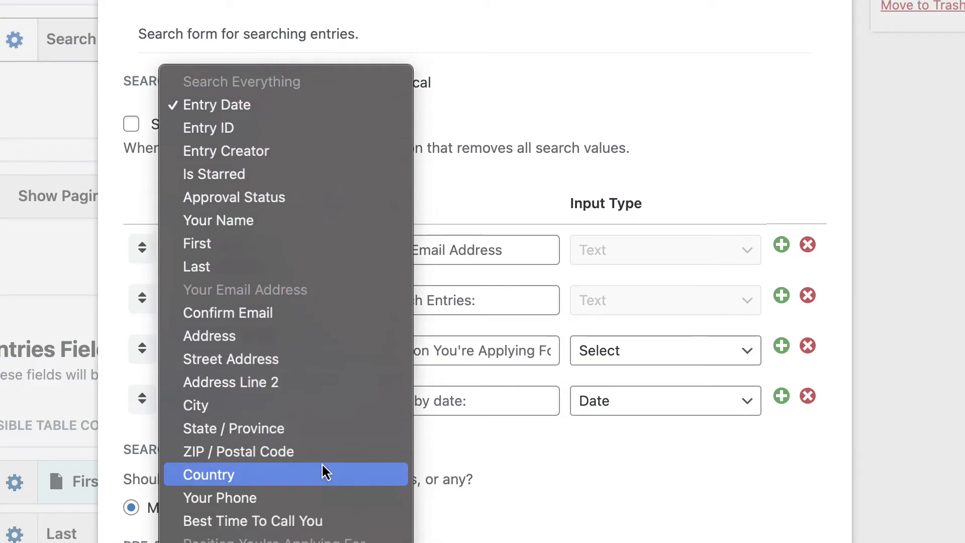
pyautogui.click(255, 408)
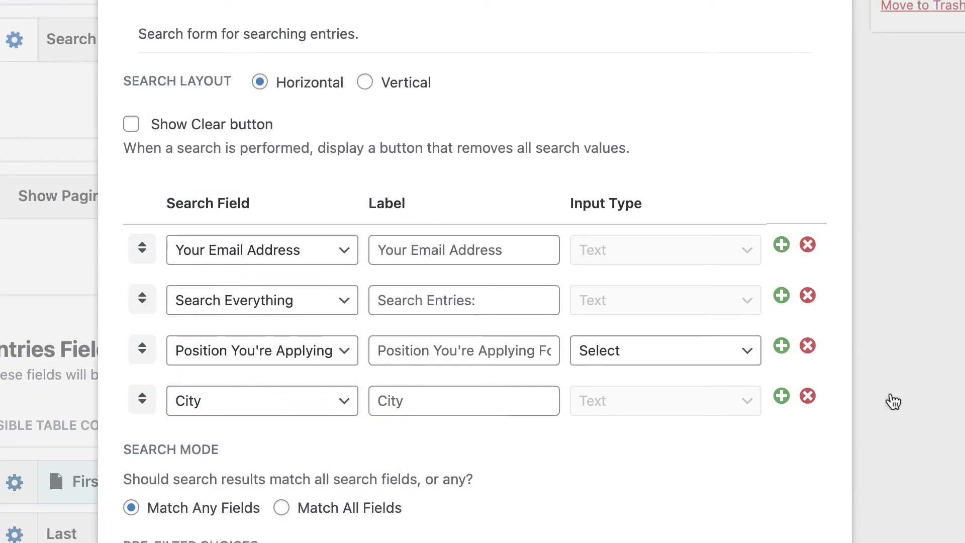
pyautogui.click(922, 376)
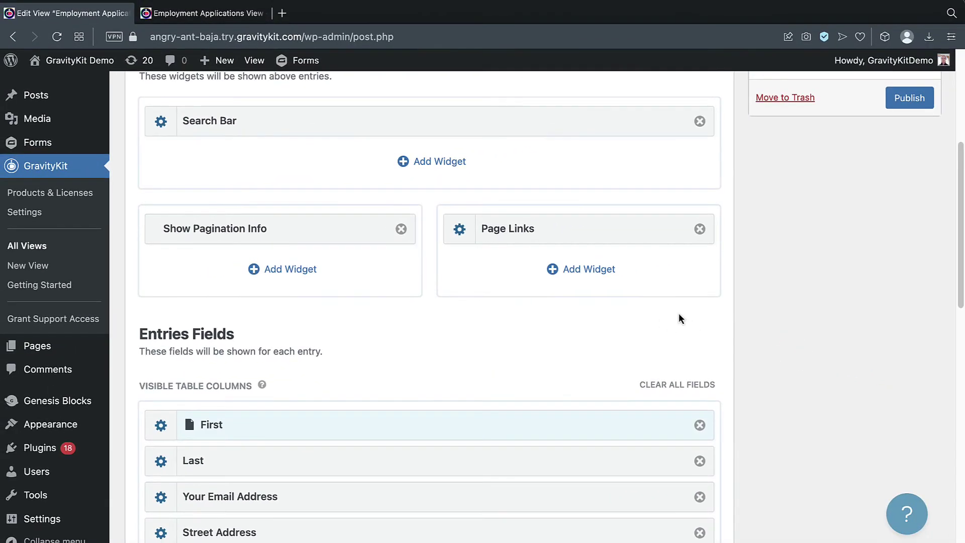
# Step: Add Best Time To Call You as a new table column under Entries Fields
pyautogui.scroll(-5, 745, 322)
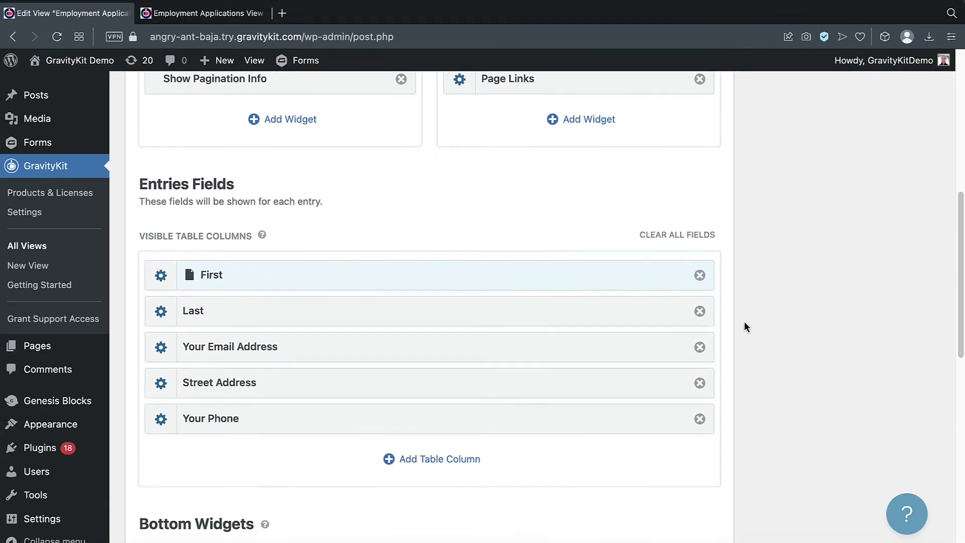
pyautogui.scroll(-2, 744, 332)
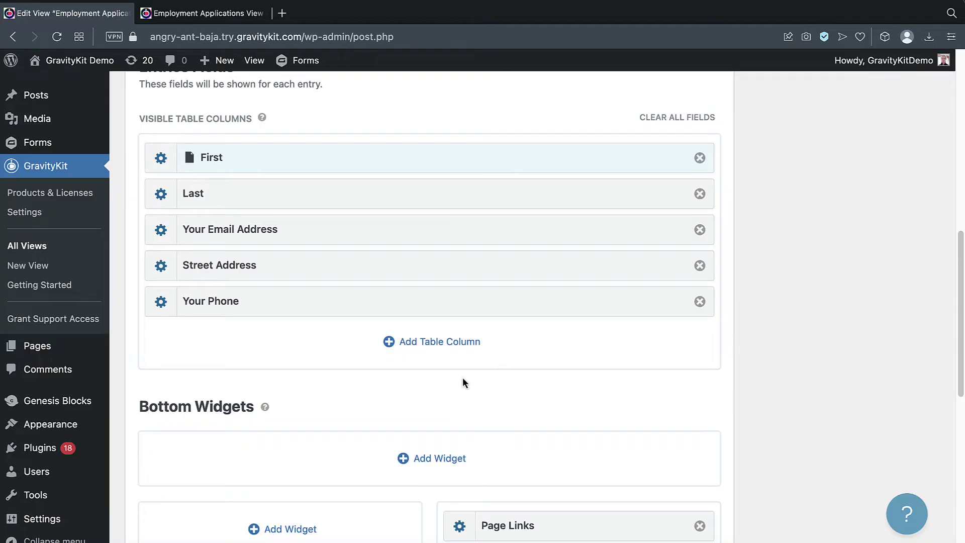
pyautogui.scroll(-1, 463, 383)
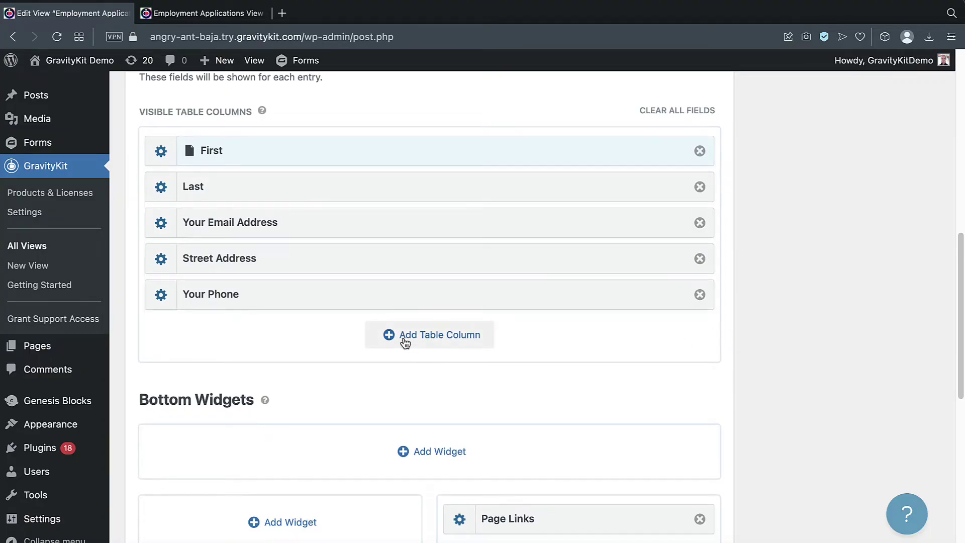
pyautogui.click(433, 341)
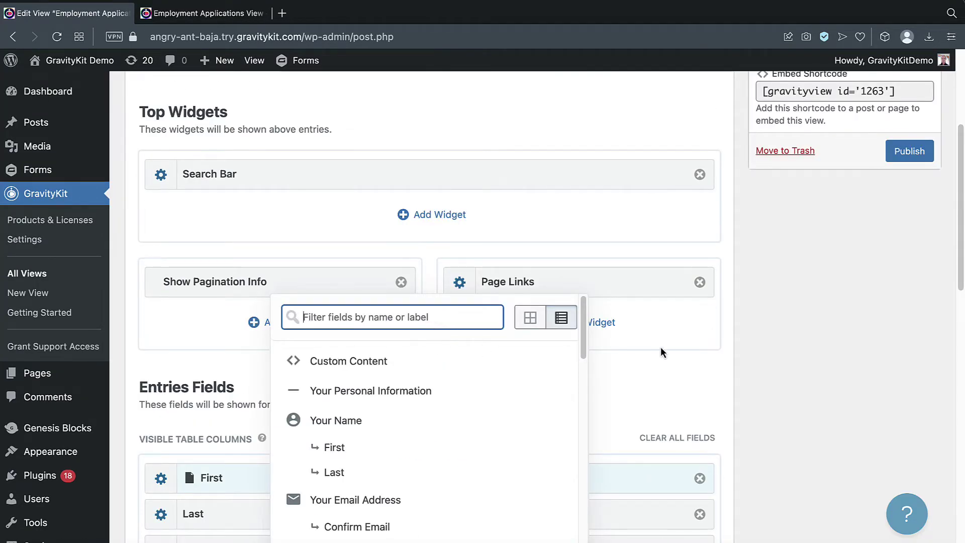
pyautogui.scroll(-3, 661, 351)
pyautogui.scroll(-5, 475, 334)
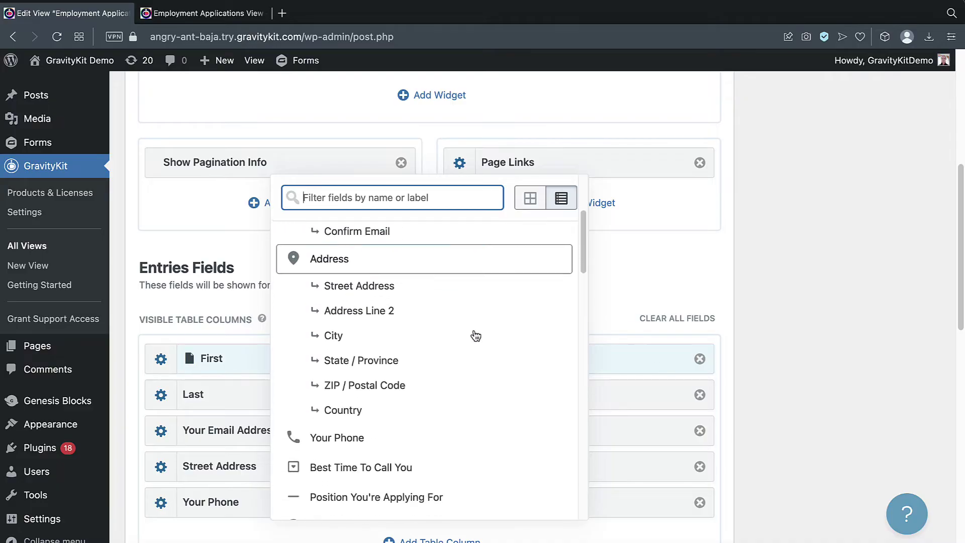
pyautogui.scroll(-5, 476, 336)
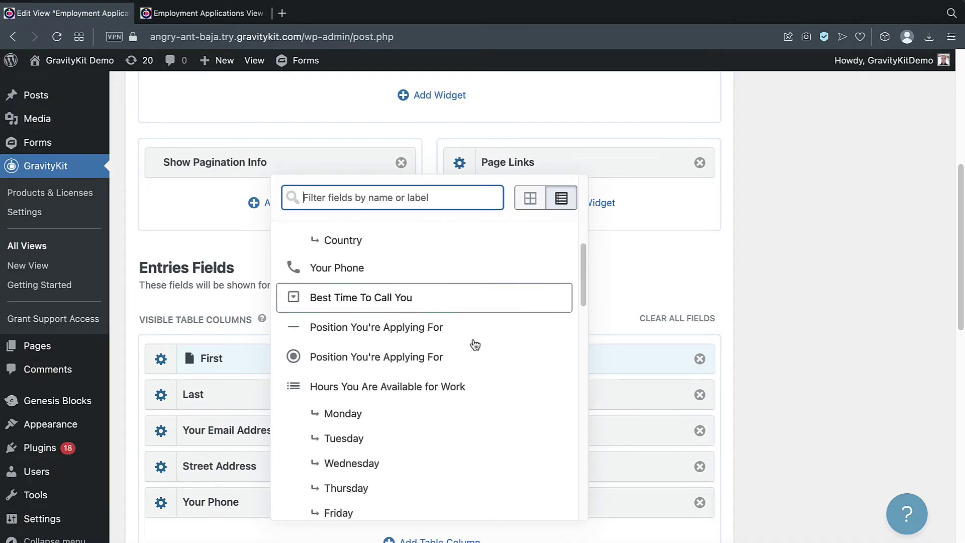
pyautogui.click(356, 294)
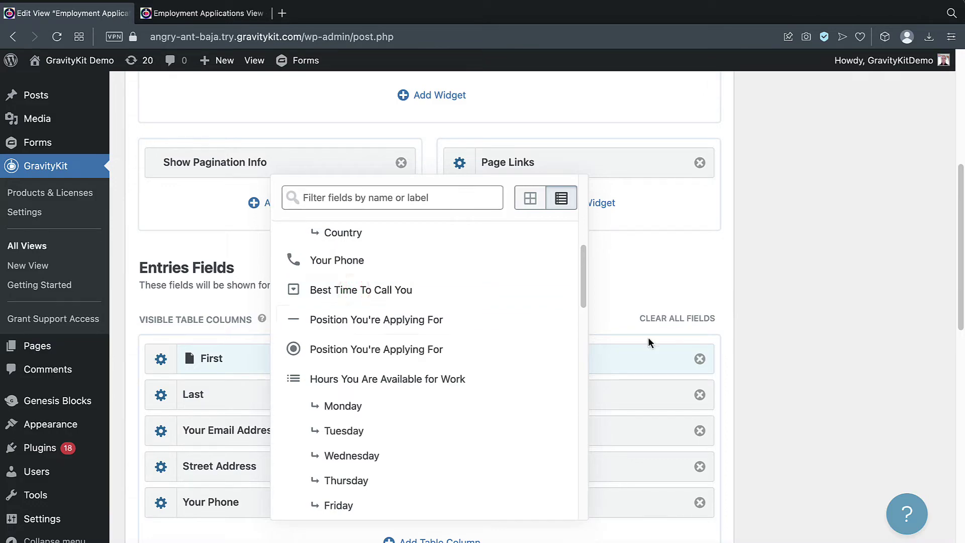
pyautogui.click(881, 276)
# Step: Save the updated View as a draft
pyautogui.scroll(-2, 881, 276)
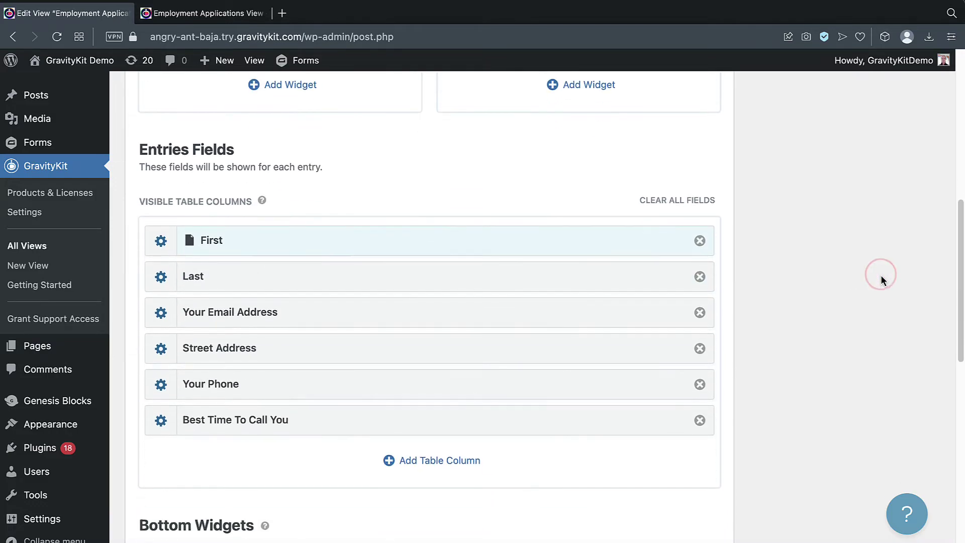
pyautogui.scroll(3, 880, 275)
pyautogui.scroll(5, 880, 276)
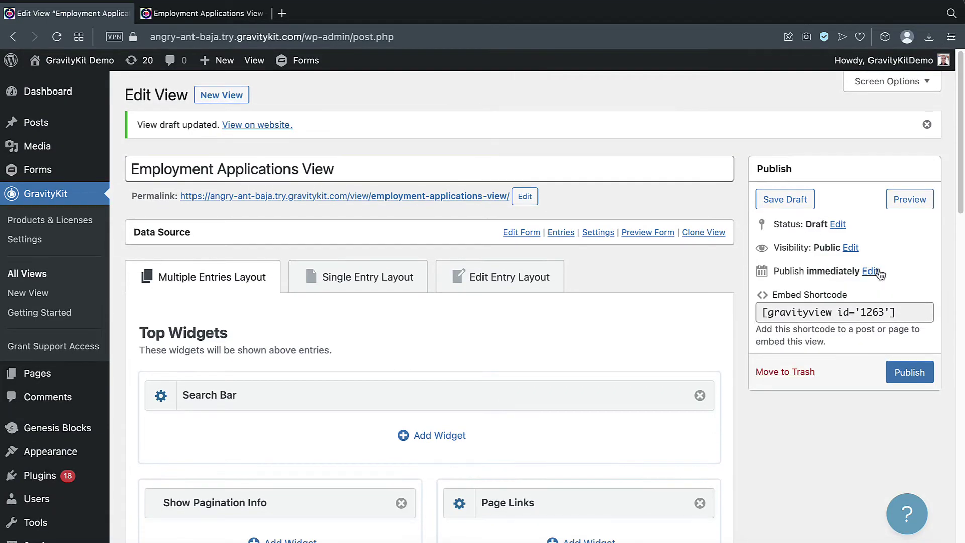
pyautogui.click(785, 199)
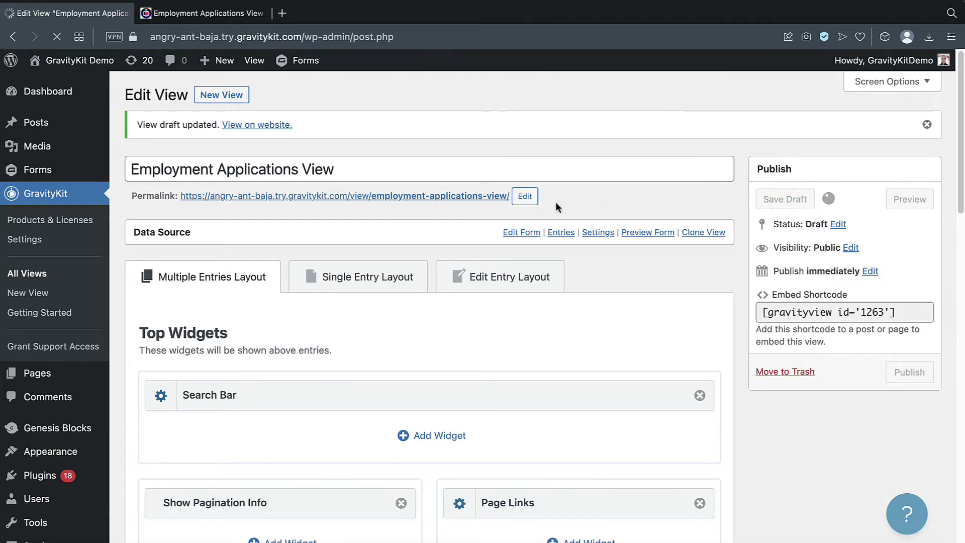
# Step: Reload the front-end view page to show the updated view
pyautogui.click(200, 21)
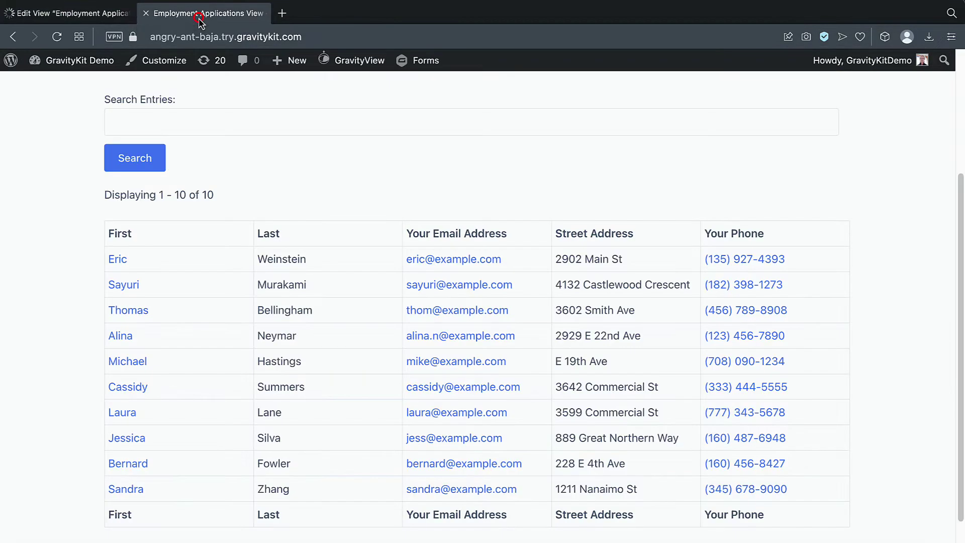
pyautogui.click(57, 38)
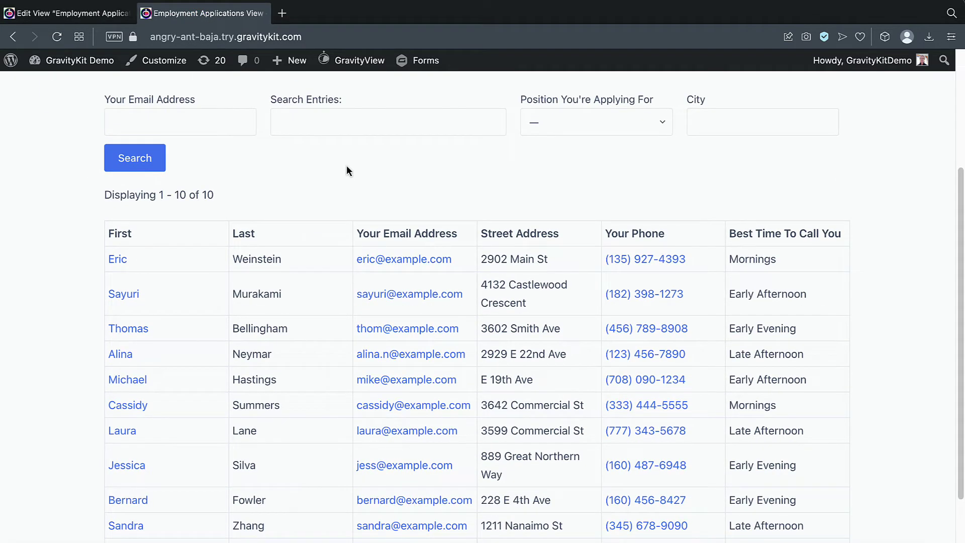
pyautogui.scroll(2, 346, 164)
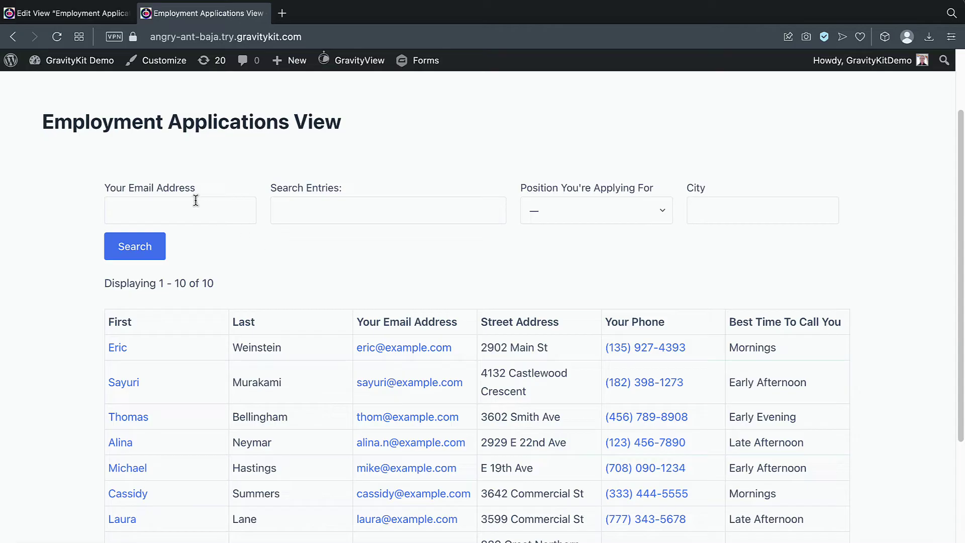
# Step: Check the Position options and Search Entries box without applying a filter
pyautogui.click(613, 205)
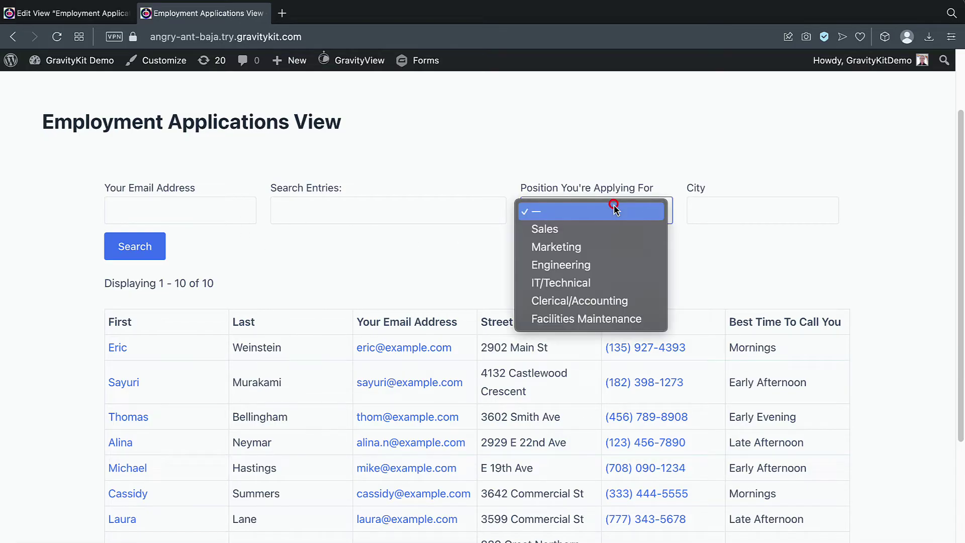
pyautogui.click(703, 256)
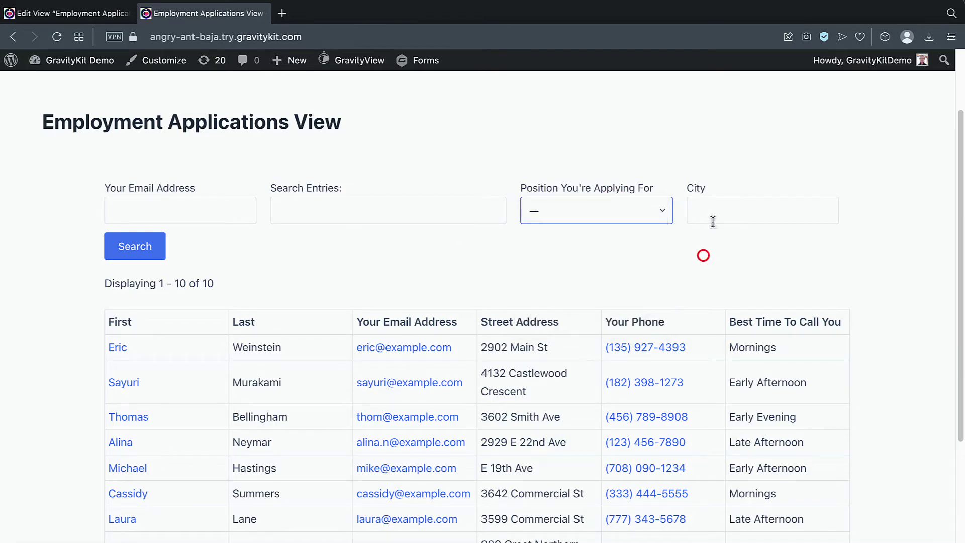
pyautogui.click(399, 209)
pyautogui.click(409, 167)
pyautogui.scroll(1, 453, 259)
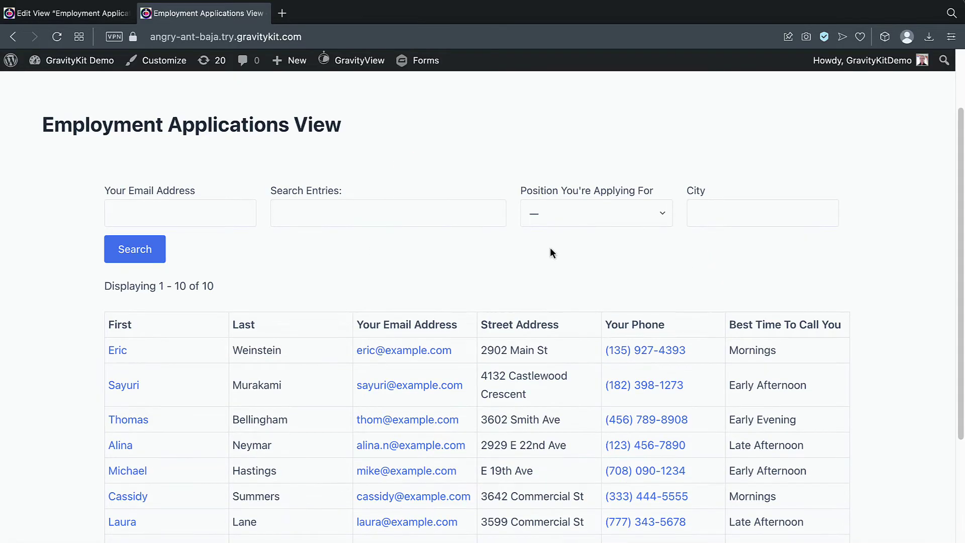
pyautogui.scroll(-3, 430, 239)
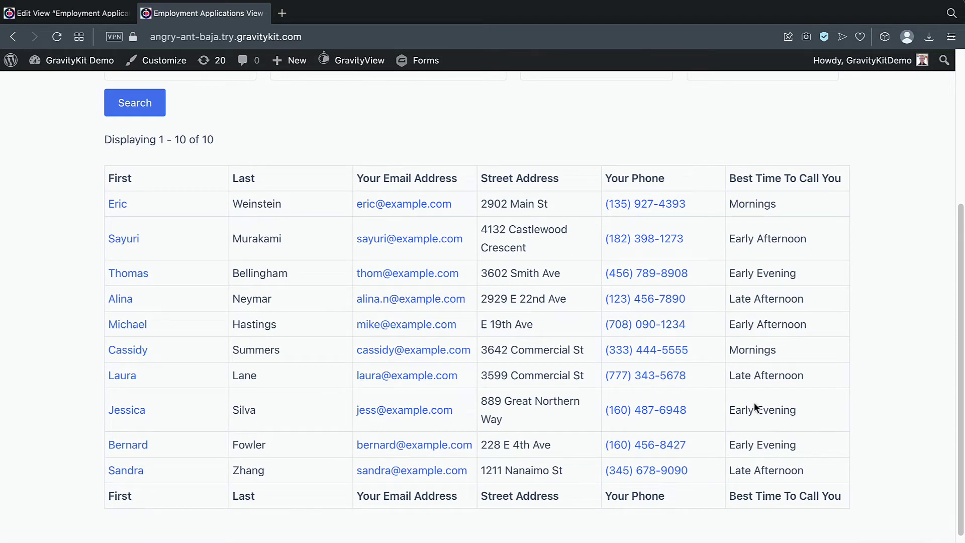
pyautogui.scroll(3, 384, 294)
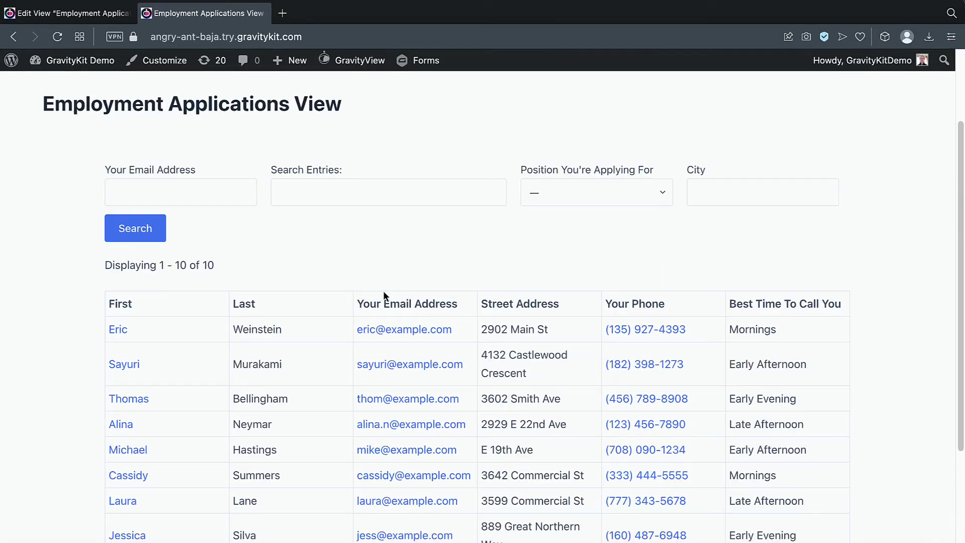
# Step: Filter applicants by the Marketing position and scroll through the results
pyautogui.click(665, 194)
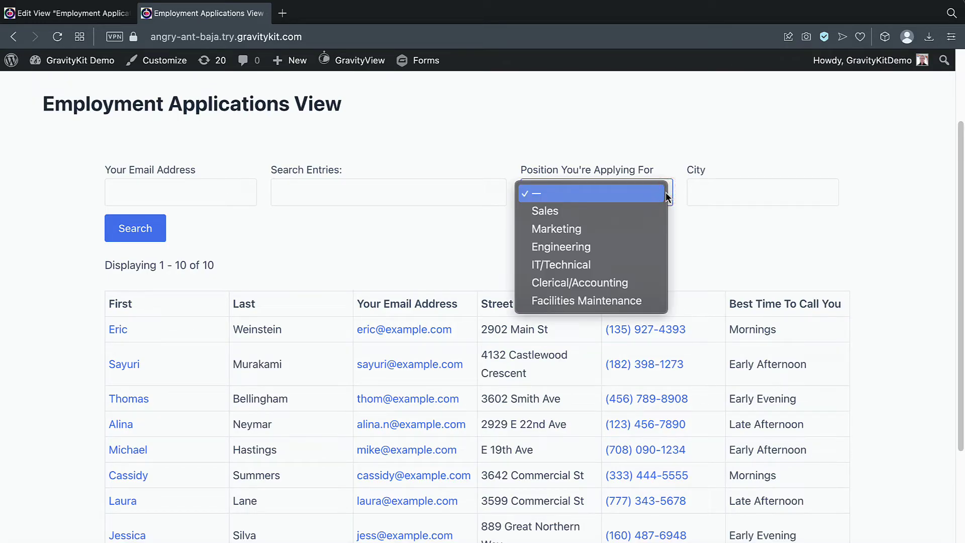
pyautogui.click(587, 234)
pyautogui.click(142, 234)
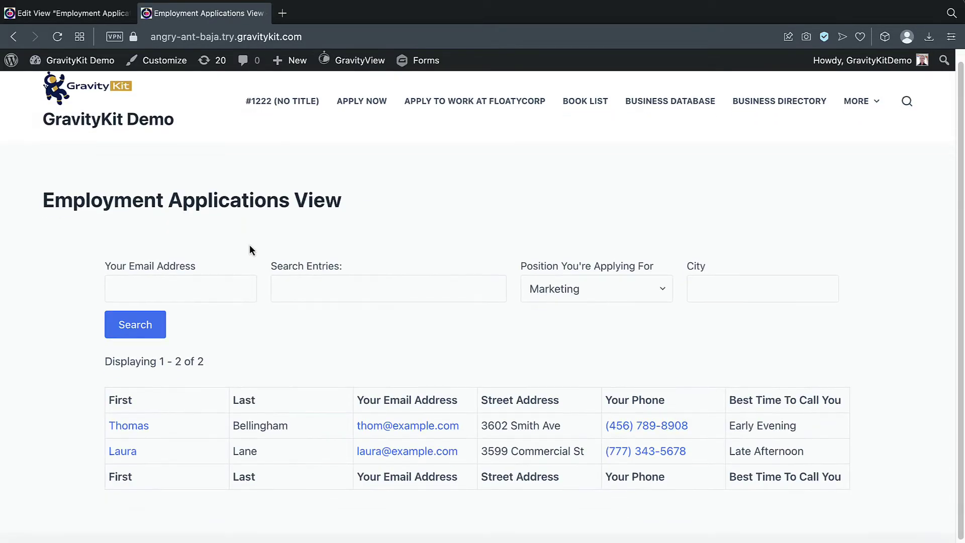
pyautogui.scroll(-1, 252, 250)
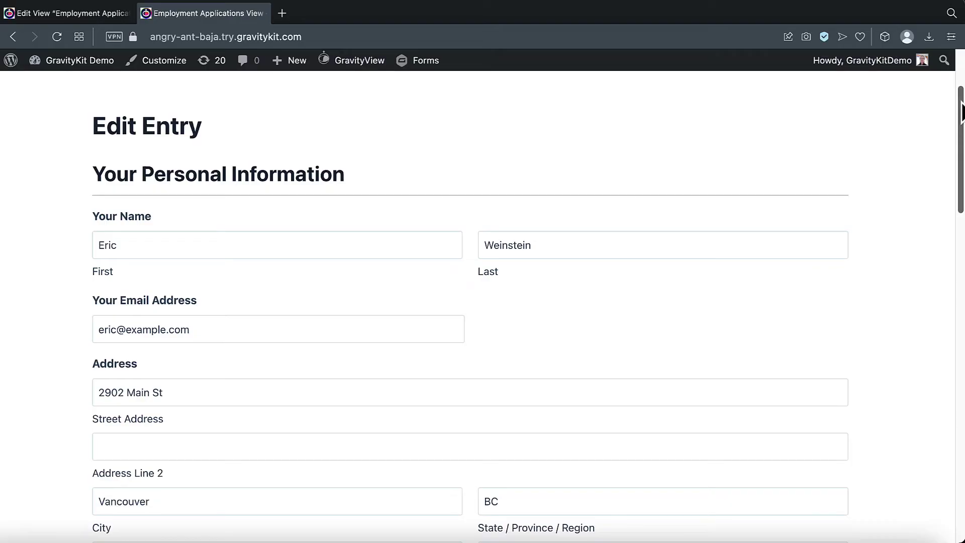
pyautogui.moveTo(961, 102); pyautogui.dragTo(959, 282)
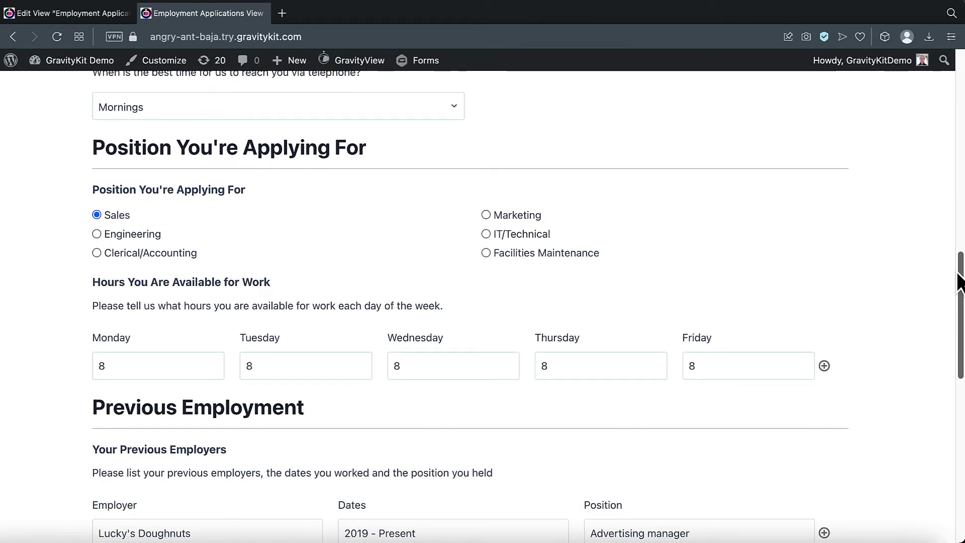
# Step: Add Your Name, Your Email Address, Address and Your Phone to the Edit Entry Layout
pyautogui.click(79, 16)
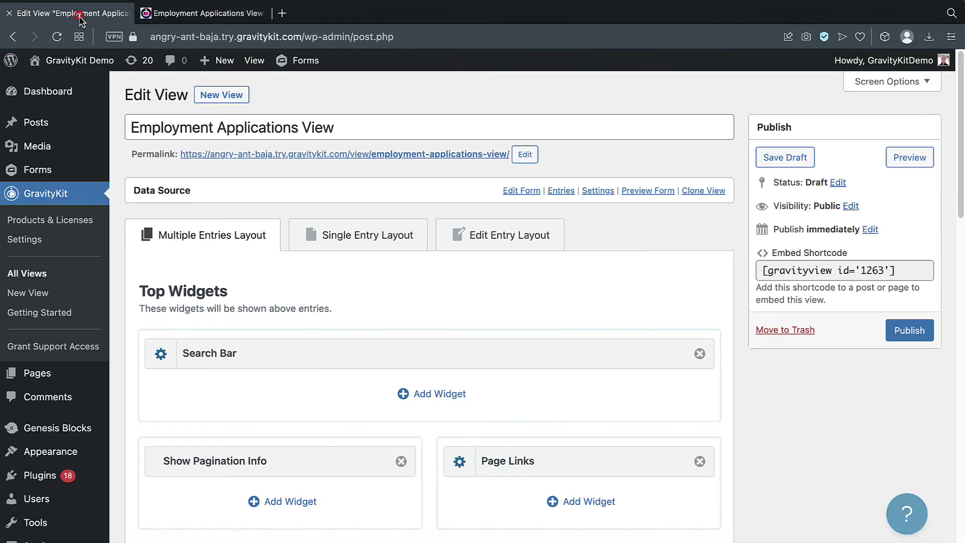
pyautogui.click(516, 243)
pyautogui.scroll(-3, 530, 209)
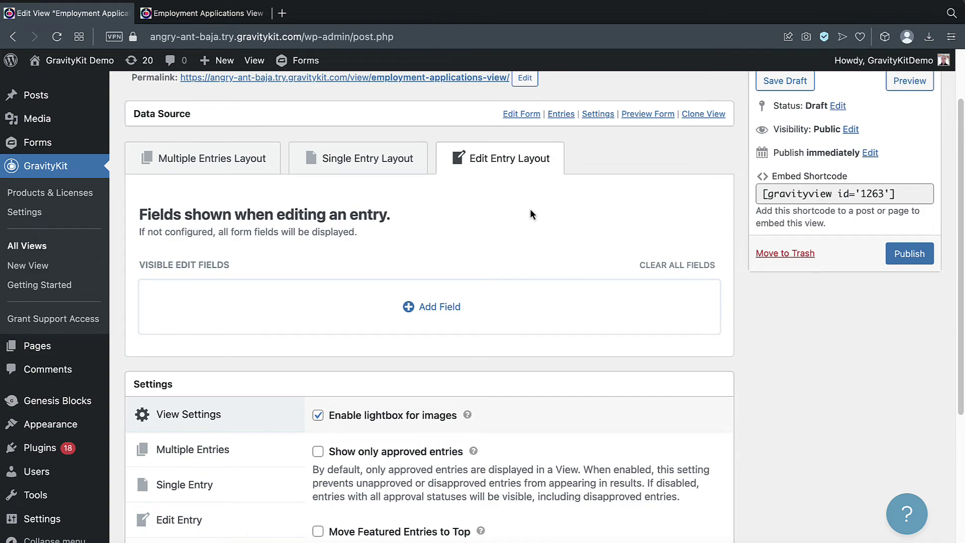
pyautogui.scroll(-2, 530, 209)
pyautogui.click(439, 265)
pyautogui.scroll(-5, 567, 192)
pyautogui.scroll(-2, 383, 287)
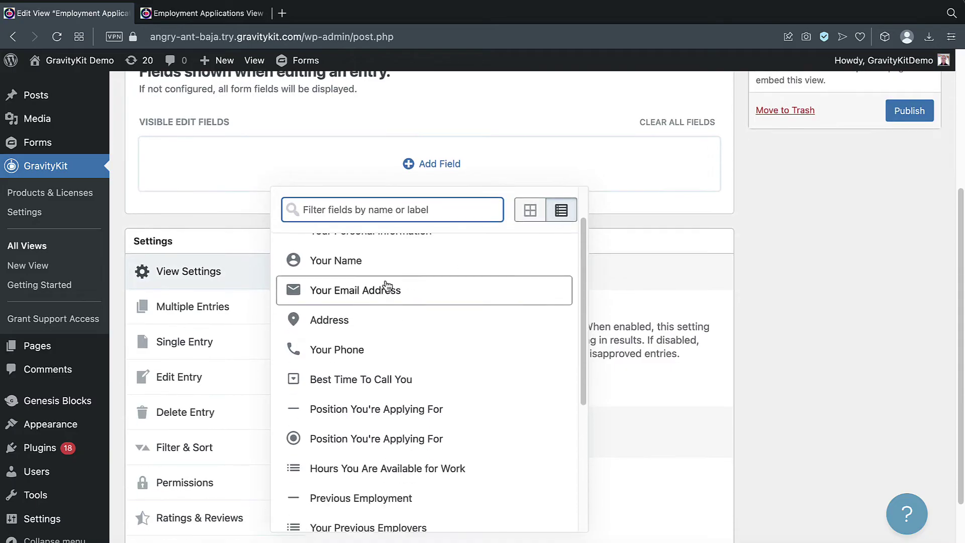
pyautogui.click(363, 262)
pyautogui.click(362, 298)
pyautogui.click(350, 322)
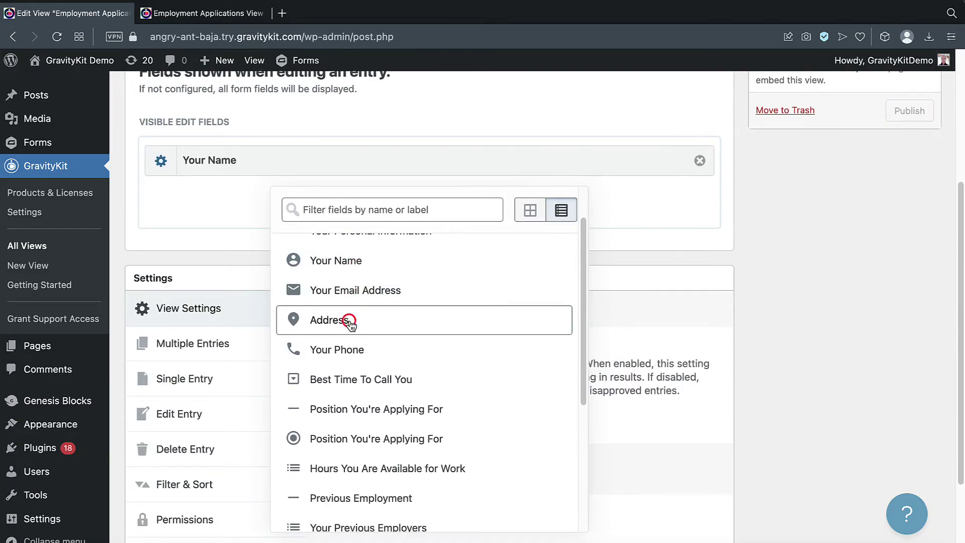
pyautogui.click(352, 347)
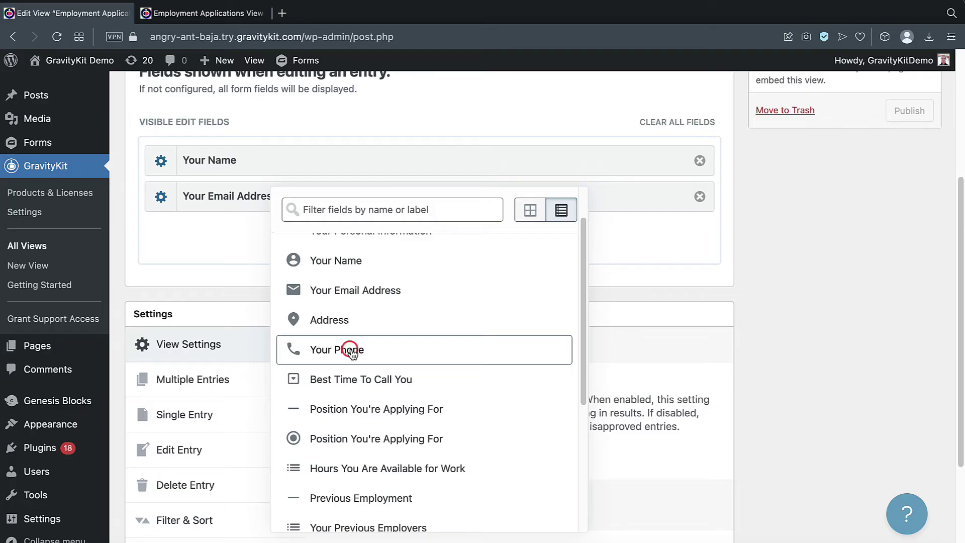
pyautogui.click(762, 267)
# Step: Save the View as a draft
pyautogui.scroll(3, 762, 267)
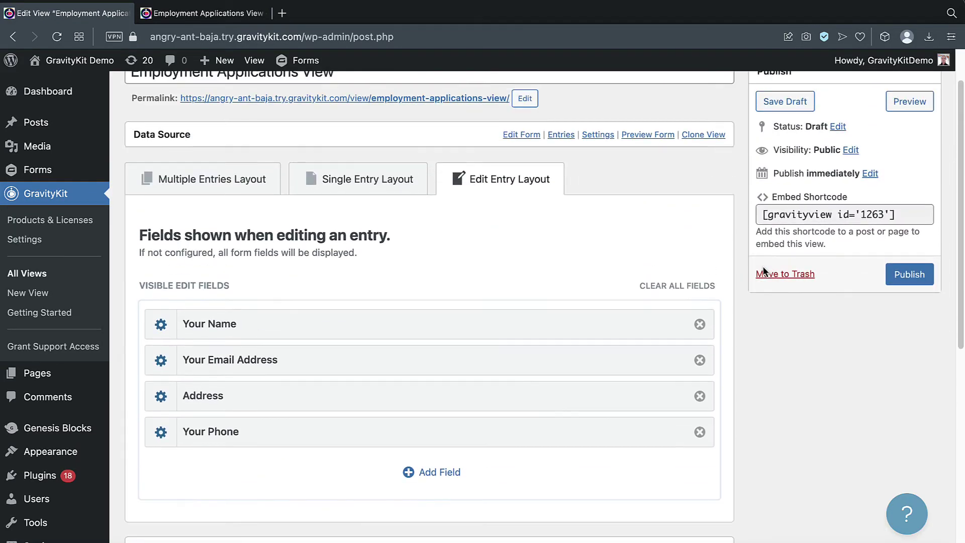
pyautogui.scroll(1, 762, 270)
pyautogui.click(789, 132)
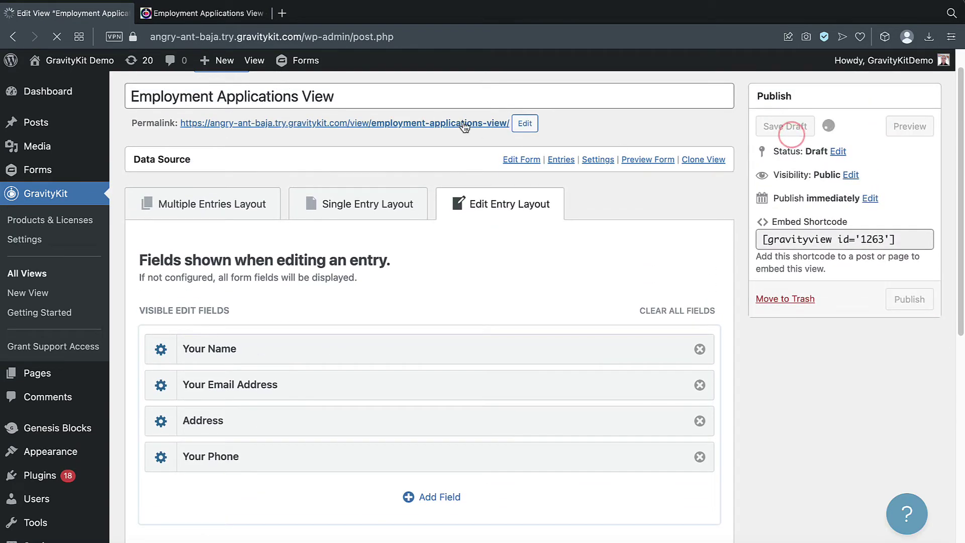
# Step: Reload the front-end View and check that the edit form offers only name, email, address and phone
pyautogui.click(211, 14)
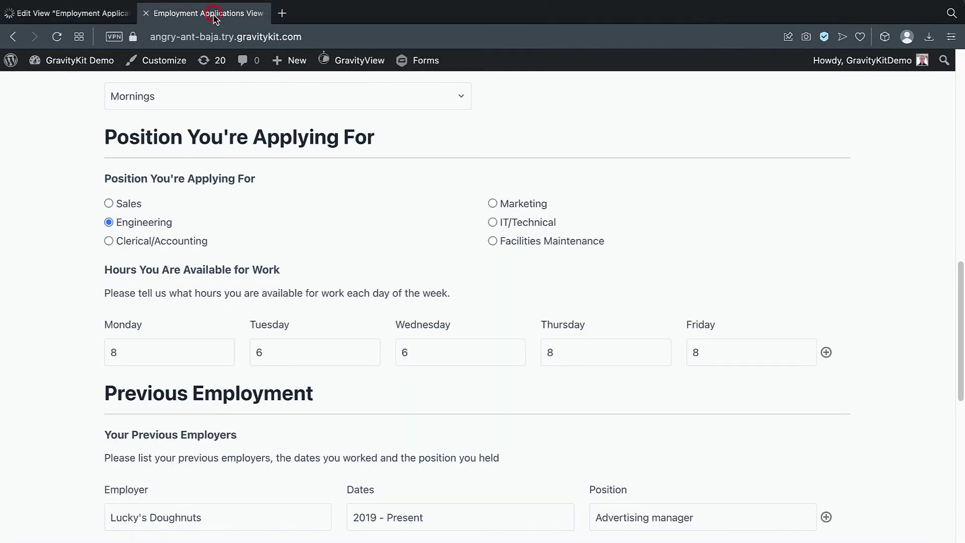
pyautogui.click(56, 37)
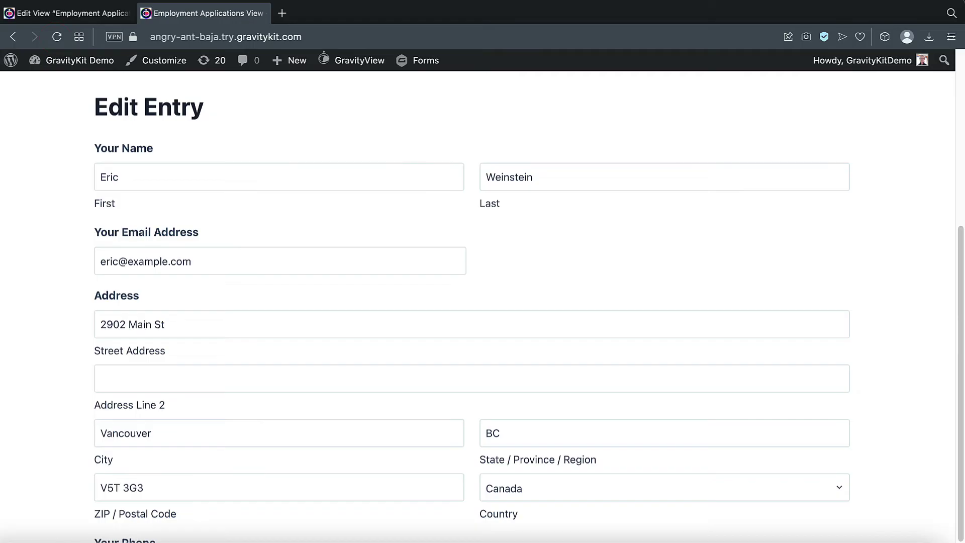
pyautogui.scroll(-3, 472, 302)
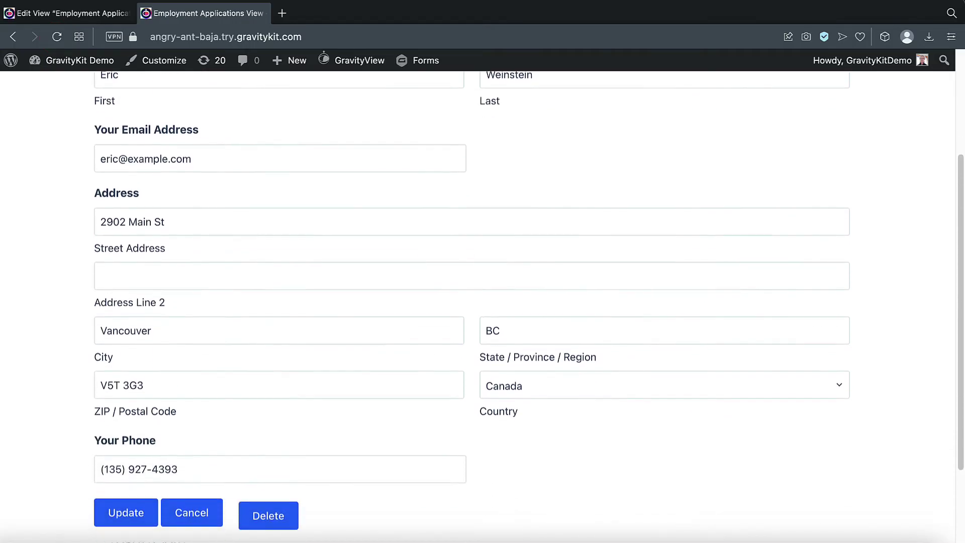
pyautogui.scroll(-1, 473, 290)
pyautogui.scroll(3, 472, 302)
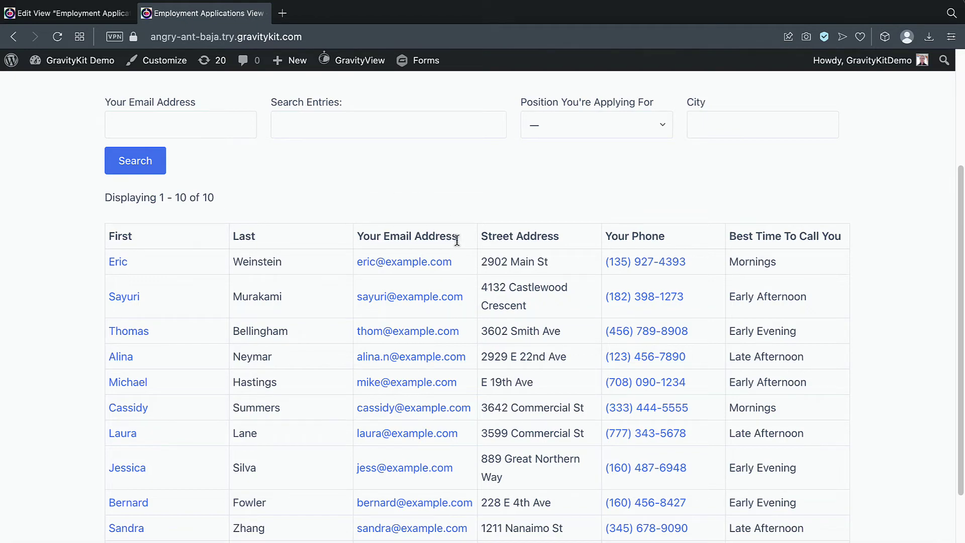
# Step: Give the Your Email Address column the custom label 'Email'
pyautogui.click(70, 13)
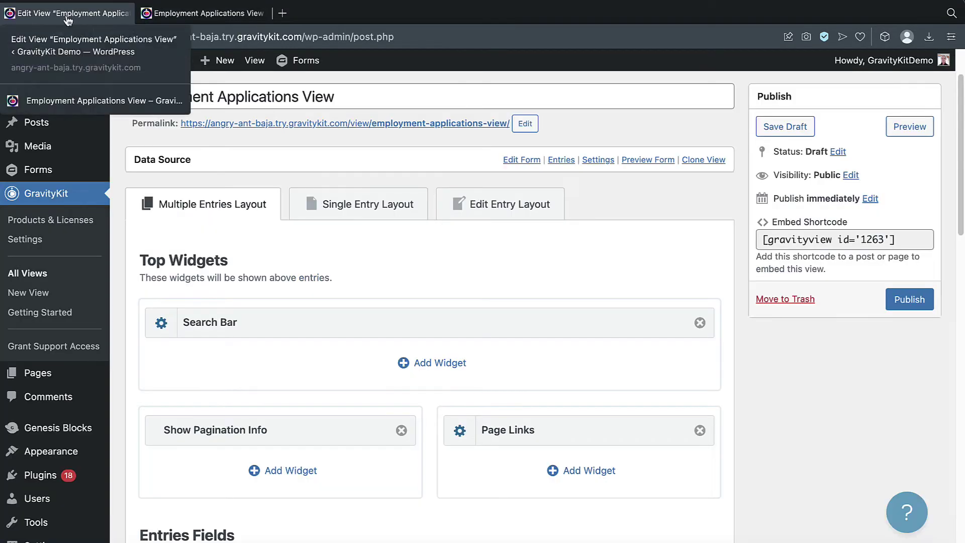
pyautogui.scroll(-2, 324, 236)
pyautogui.scroll(-7, 323, 237)
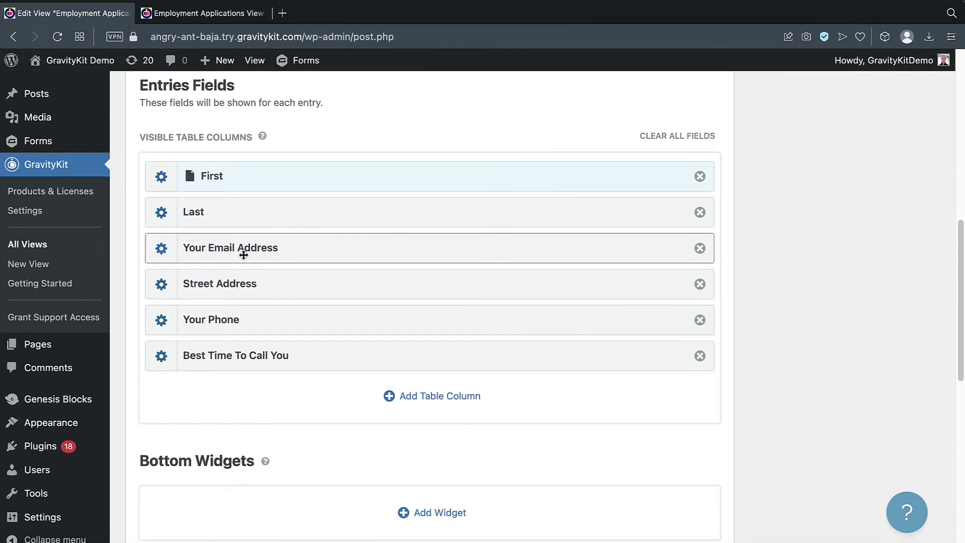
pyautogui.click(162, 248)
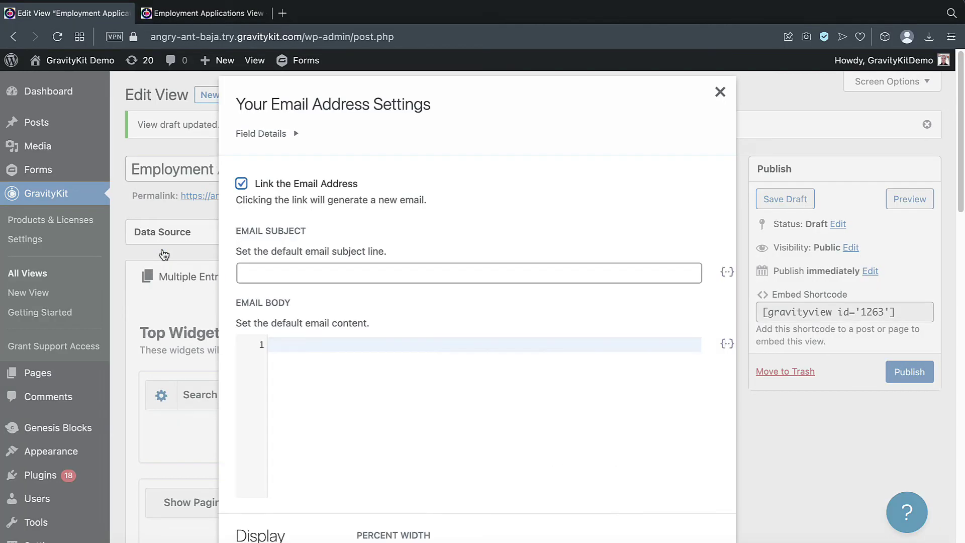
pyautogui.scroll(-7, 315, 277)
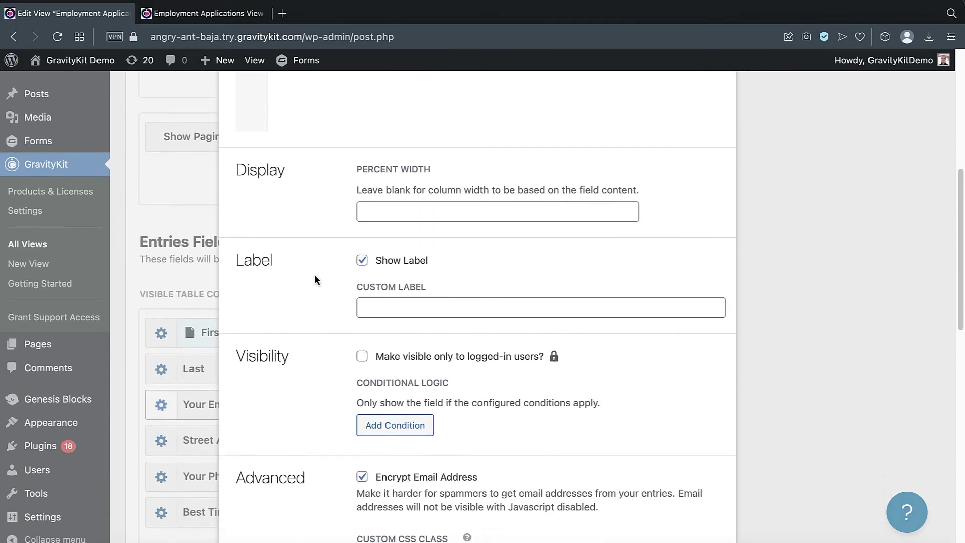
pyautogui.scroll(-1, 314, 280)
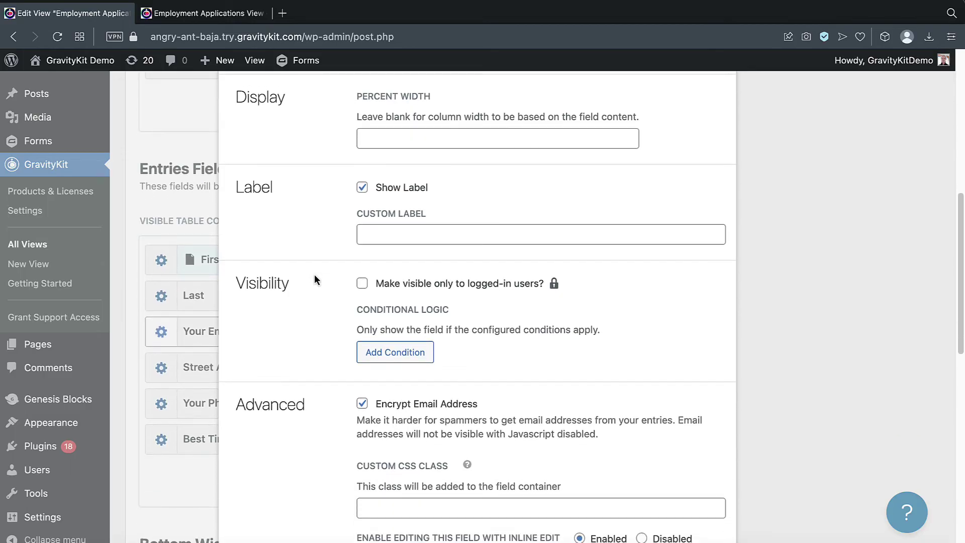
pyautogui.click(403, 235)
pyautogui.write('Email')
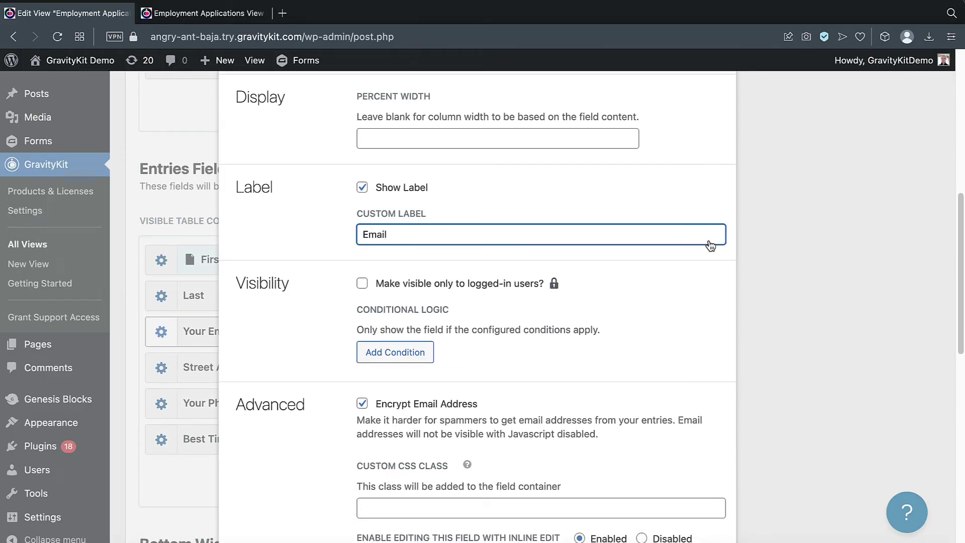
pyautogui.press('Return')
# Step: Relabel the Best Time To Call You column 'Best Time to Call' and update the draft
pyautogui.scroll(-1, 375, 270)
pyautogui.scroll(-1, 376, 270)
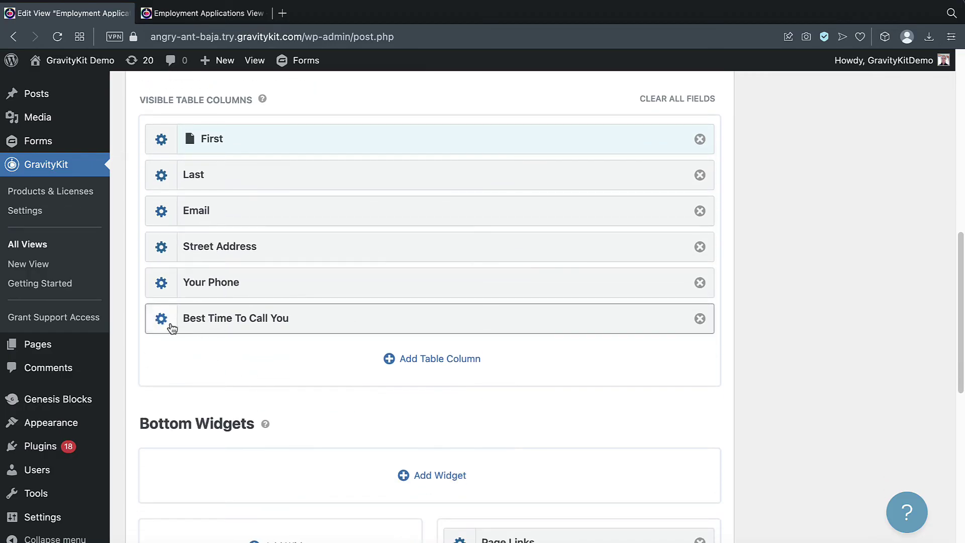
pyautogui.click(161, 321)
pyautogui.scroll(-3, 366, 301)
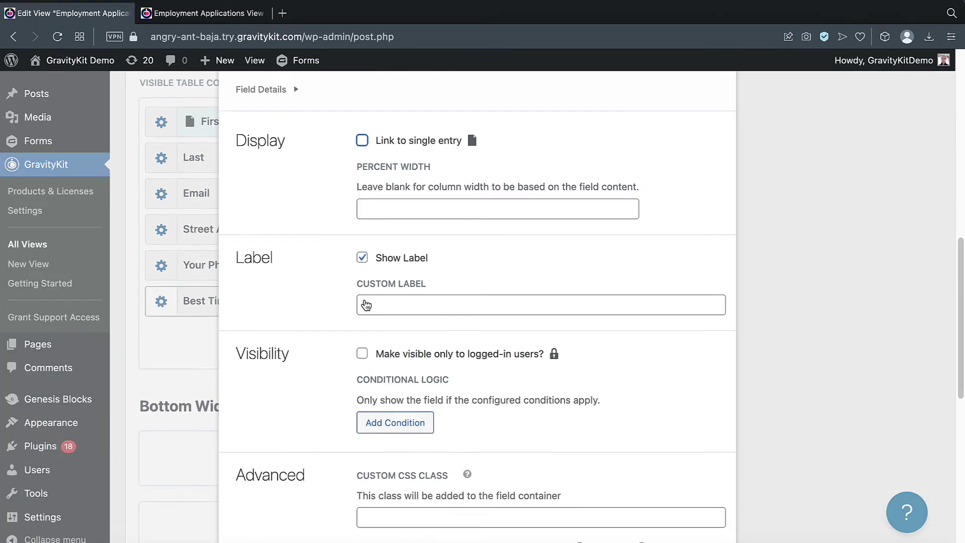
pyautogui.scroll(3, 367, 302)
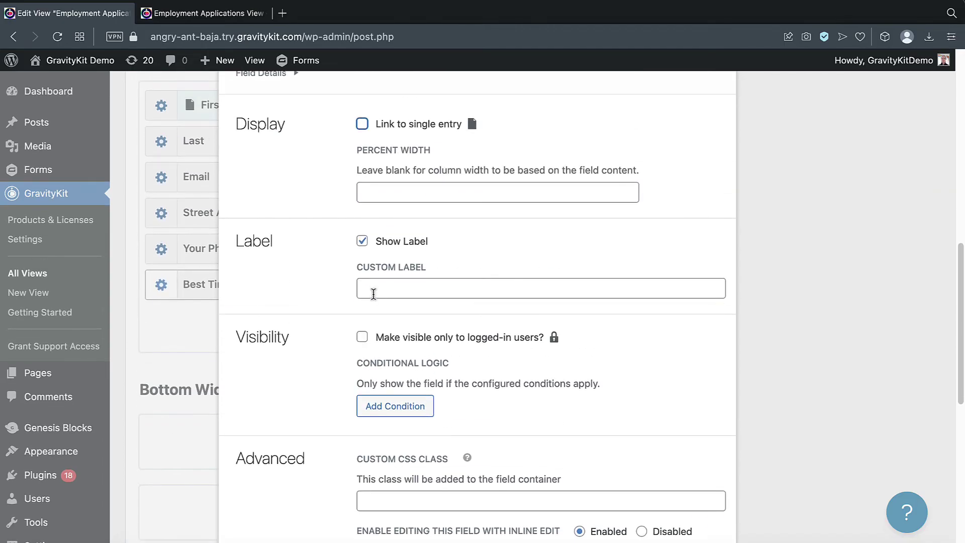
pyautogui.click(370, 289)
pyautogui.write('Best Time to Call')
pyautogui.press('Return')
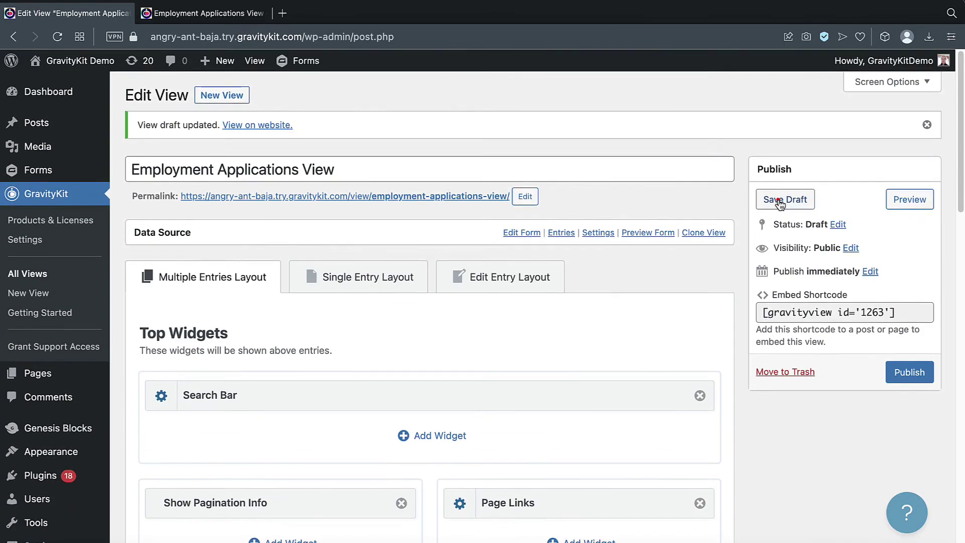
# Step: Save the draft and reload the front-end View to show the Email and Best Time to Call headers
pyautogui.click(779, 200)
pyautogui.hotkey('ctrl', 'Tab')
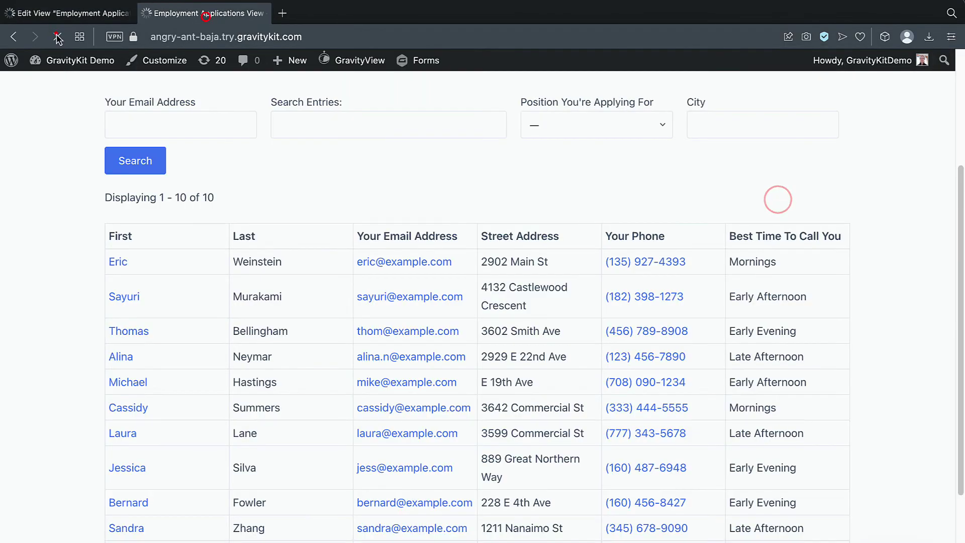
pyautogui.scroll(-5, 67, 213)
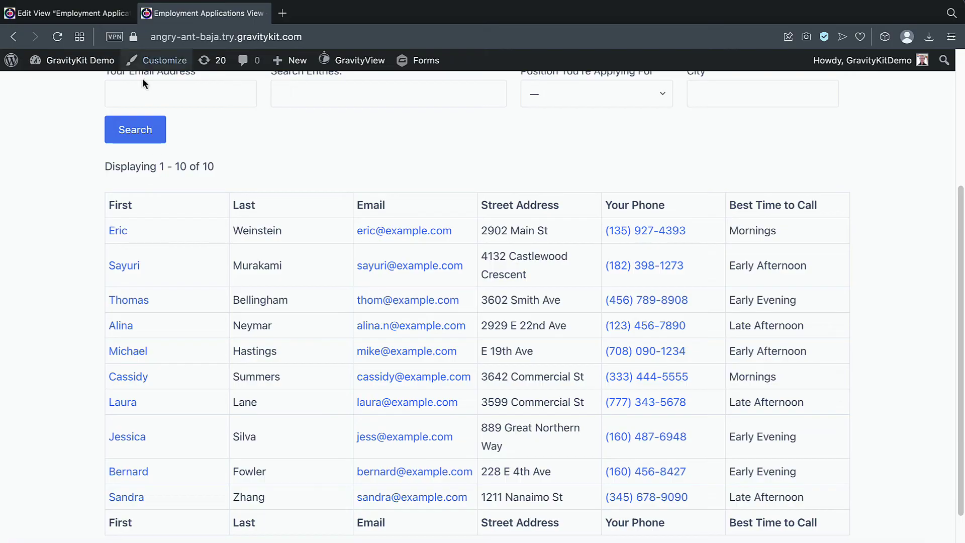
# Step: Publish the View and create a new page titled 'Employment Applications'
pyautogui.click(80, 15)
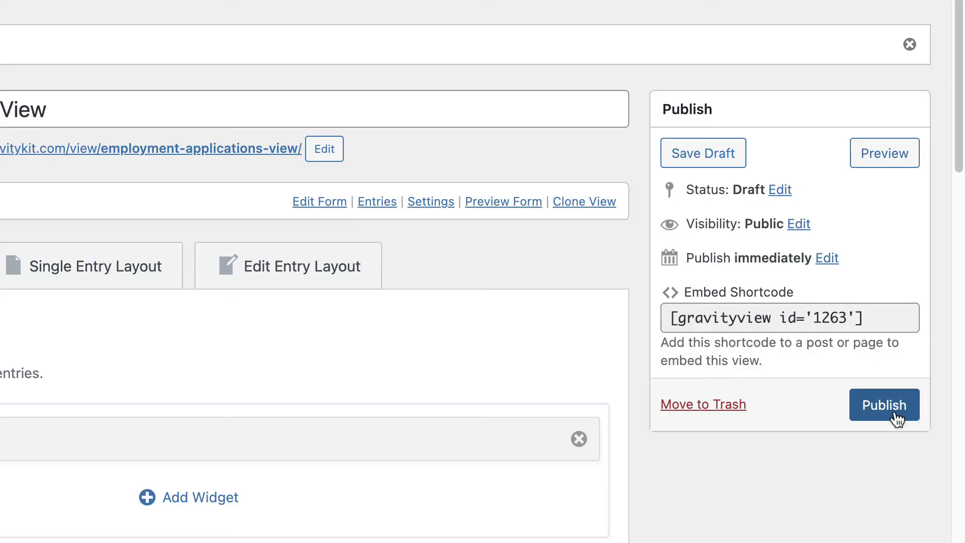
pyautogui.click(897, 418)
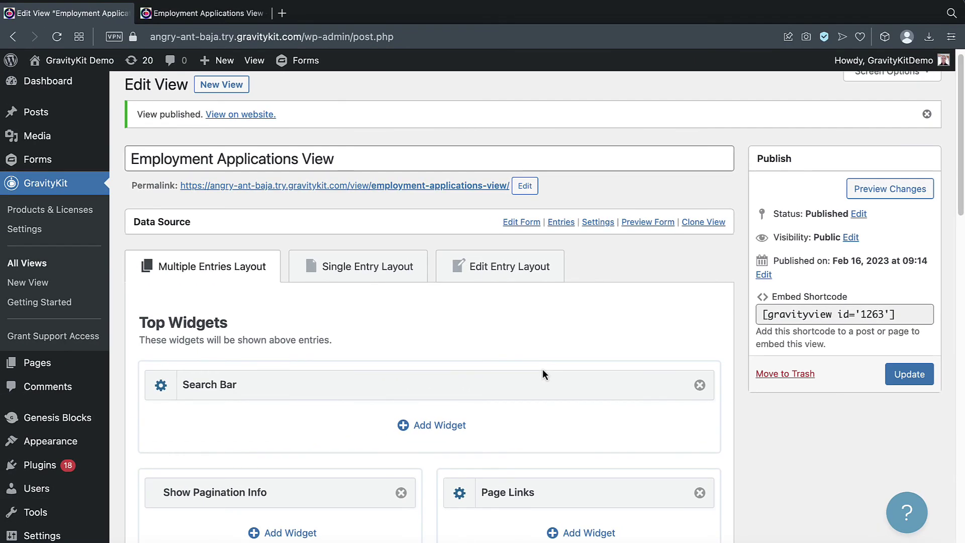
pyautogui.moveTo(51, 368)
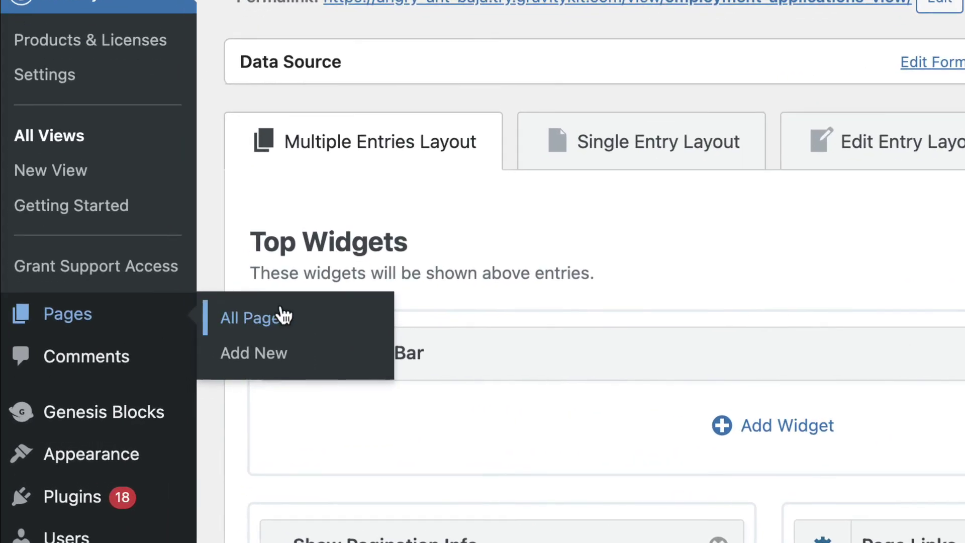
pyautogui.click(277, 354)
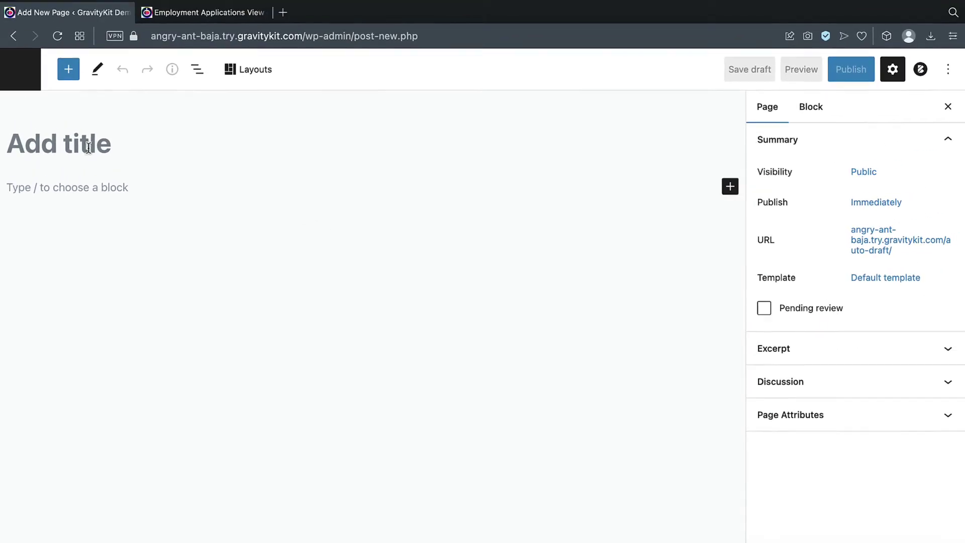
pyautogui.click(88, 148)
pyautogui.write('Employment Applications')
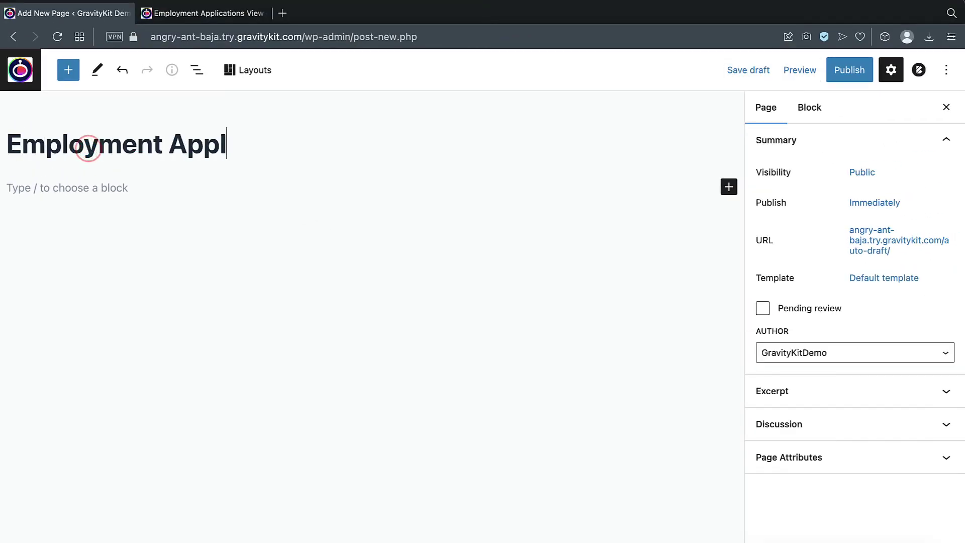
# Step: Insert a GravityView View block into the page via a 'gravityview' block search
pyautogui.click(75, 184)
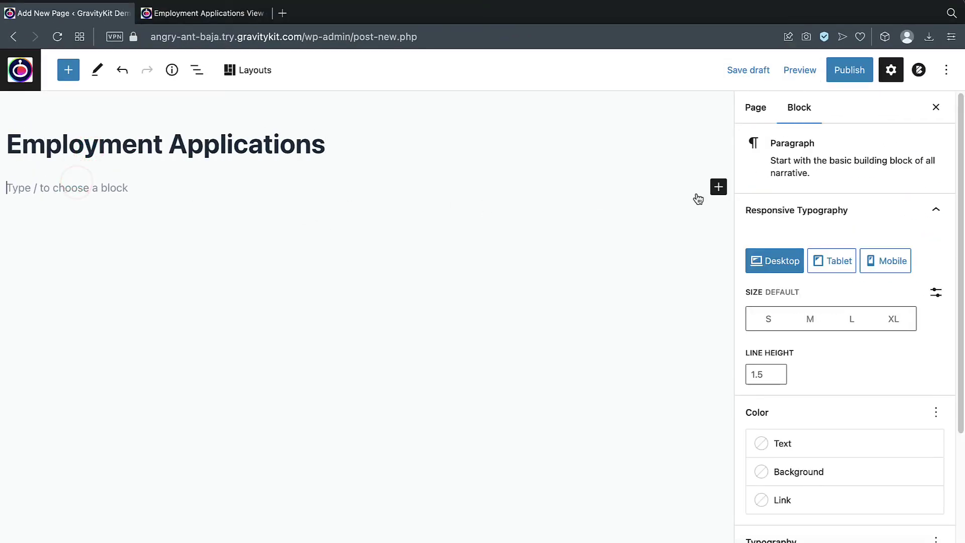
pyautogui.click(718, 195)
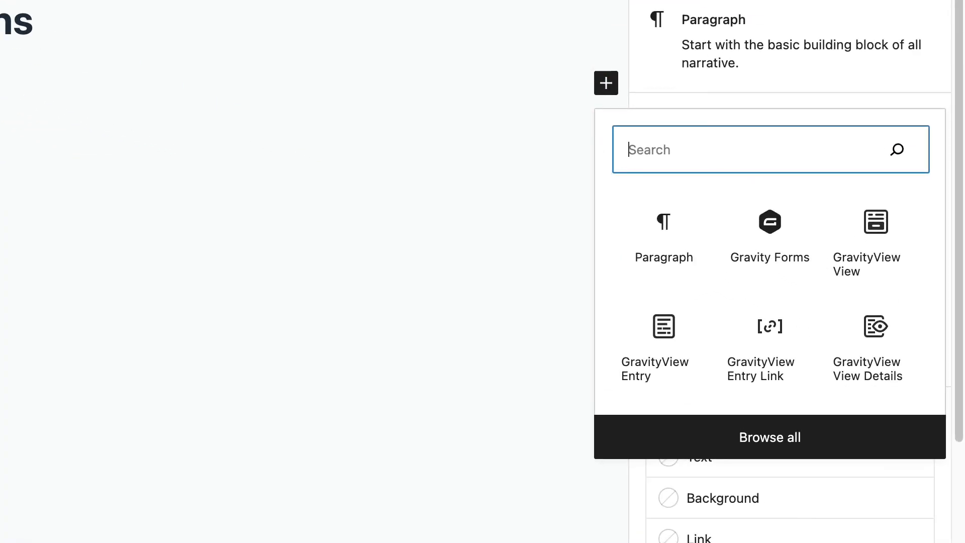
pyautogui.write('gravityview')
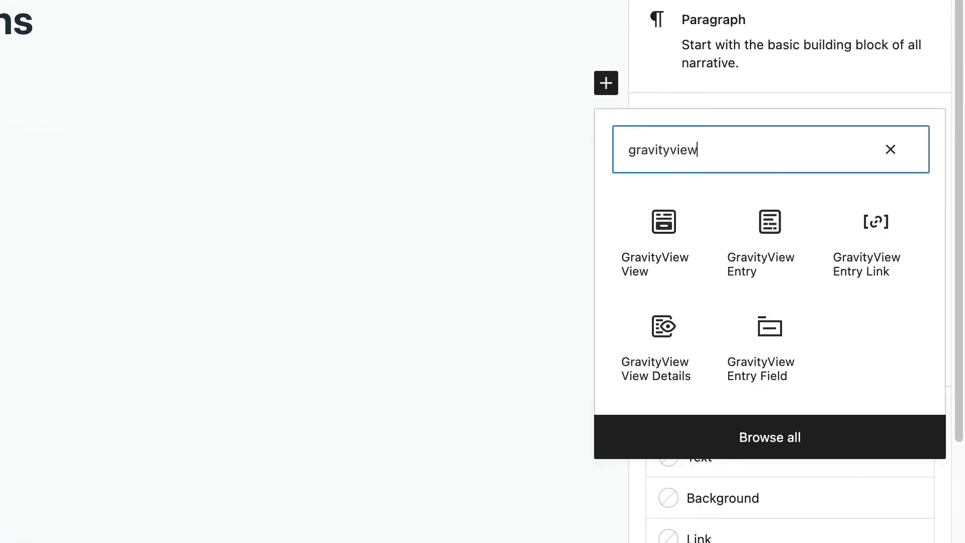
pyautogui.click(665, 252)
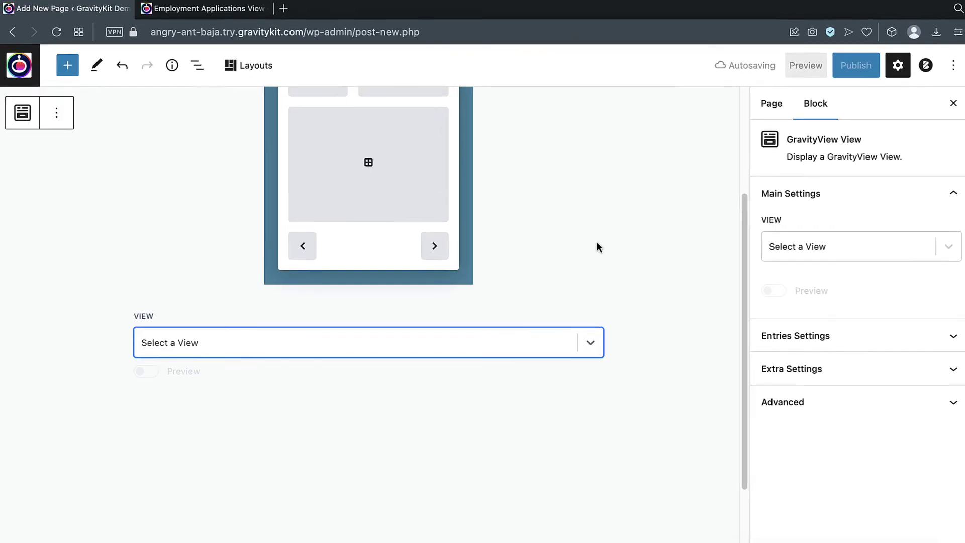
# Step: Set the block's View to Employment Applications View (#1263)
pyautogui.click(587, 344)
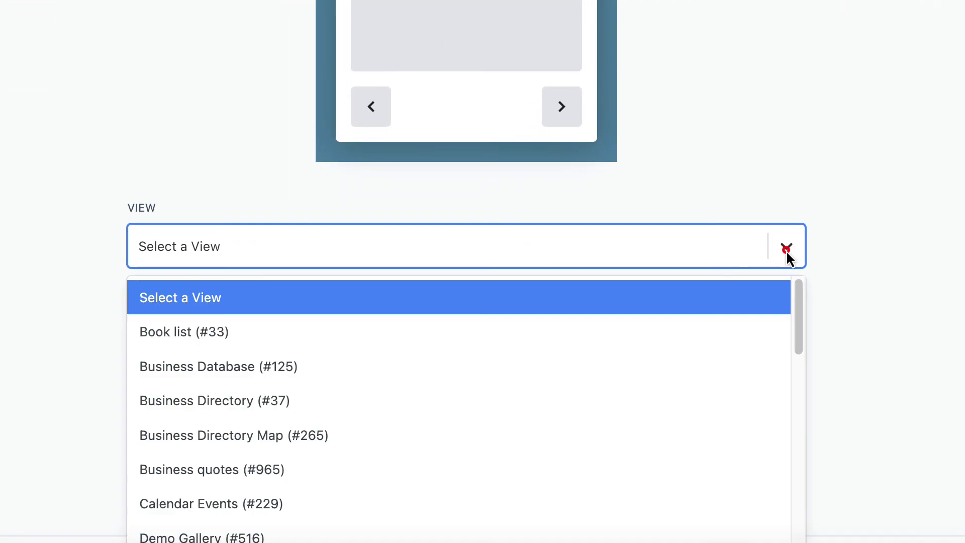
pyautogui.scroll(-6, 468, 386)
pyautogui.click(391, 389)
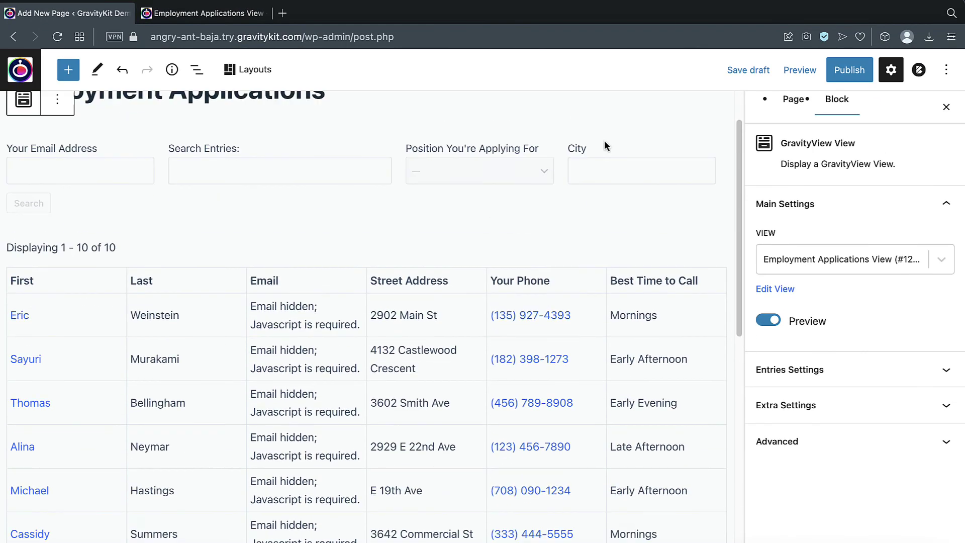
# Step: Publish the Employment Applications page
pyautogui.scroll(-5, 604, 142)
pyautogui.scroll(6, 605, 142)
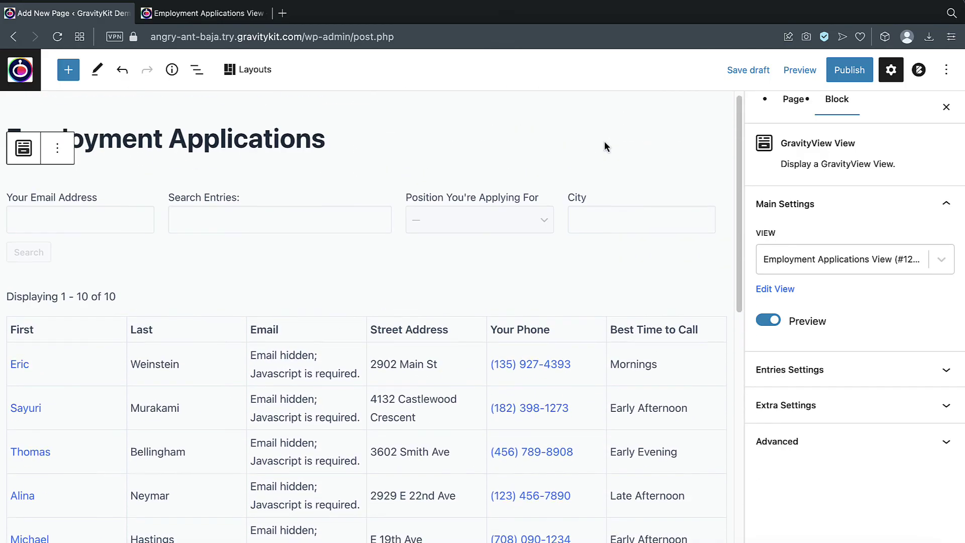
pyautogui.click(855, 69)
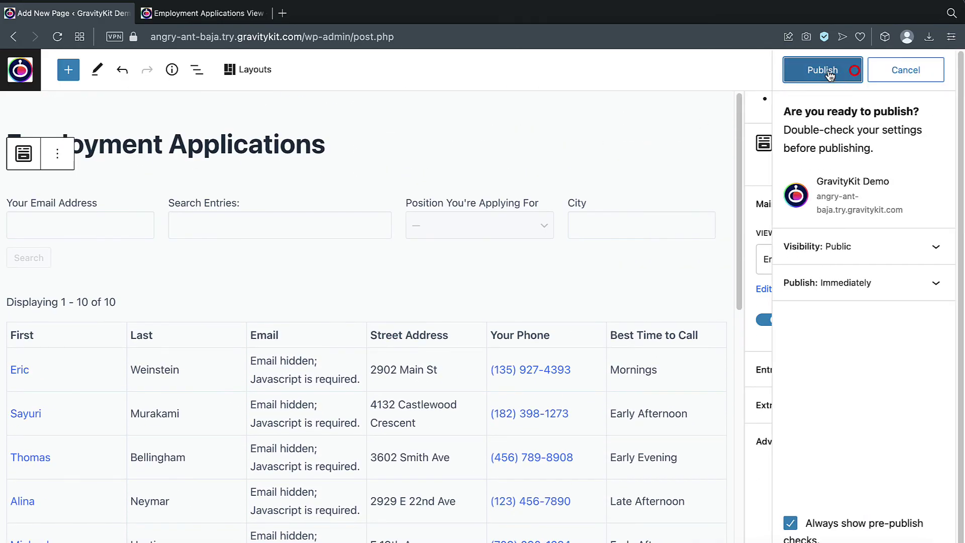
pyautogui.click(829, 73)
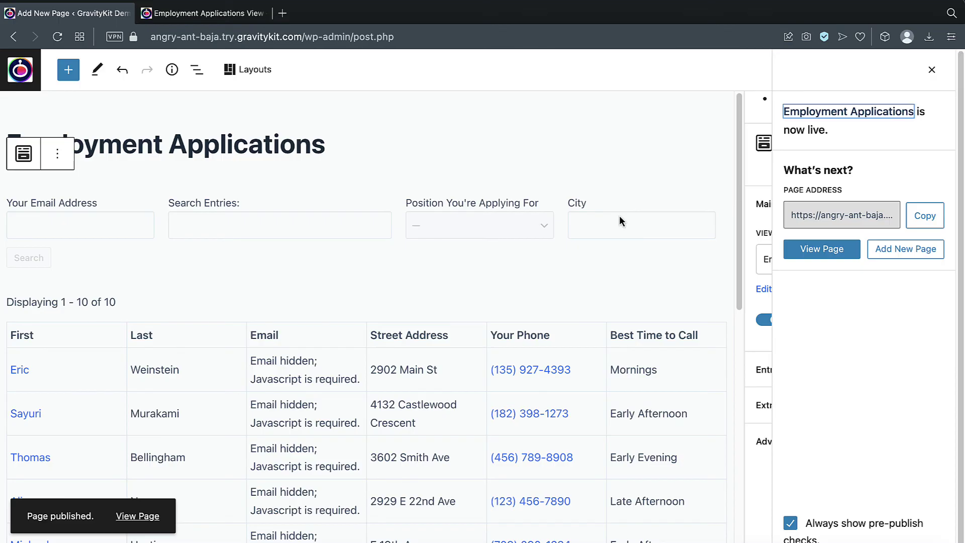
# Step: Open the live Employment Applications page and look over its search bar and applicant table
pyautogui.click(137, 516)
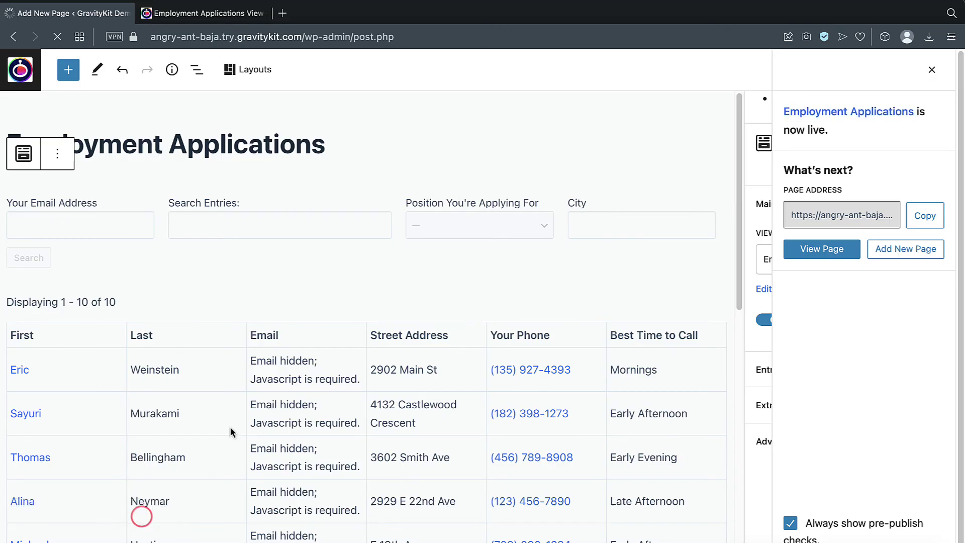
pyautogui.scroll(-6, 39, 382)
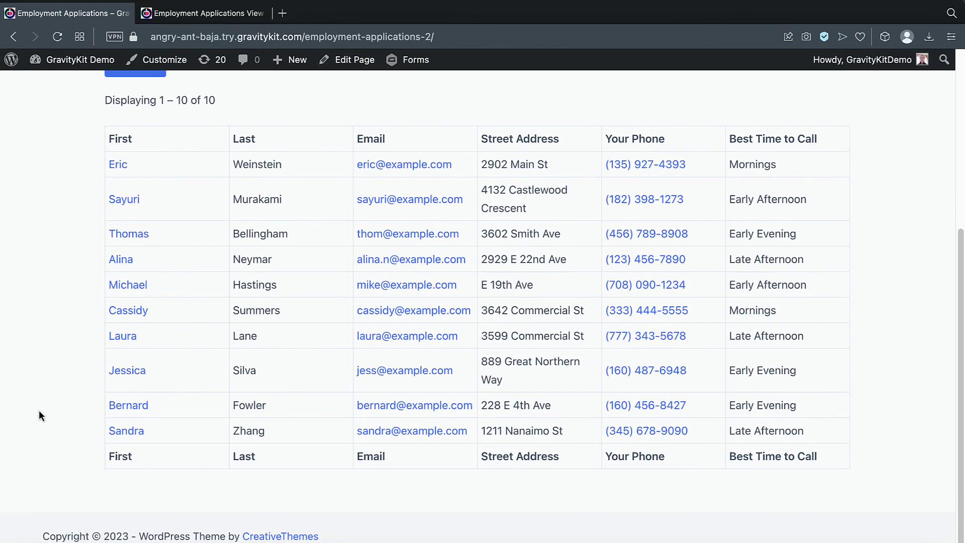
pyautogui.scroll(4, 39, 412)
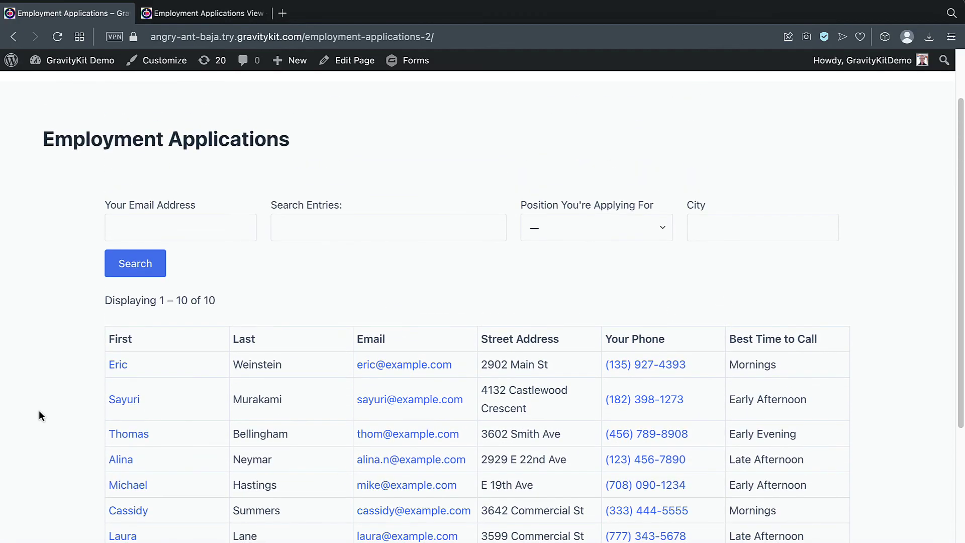